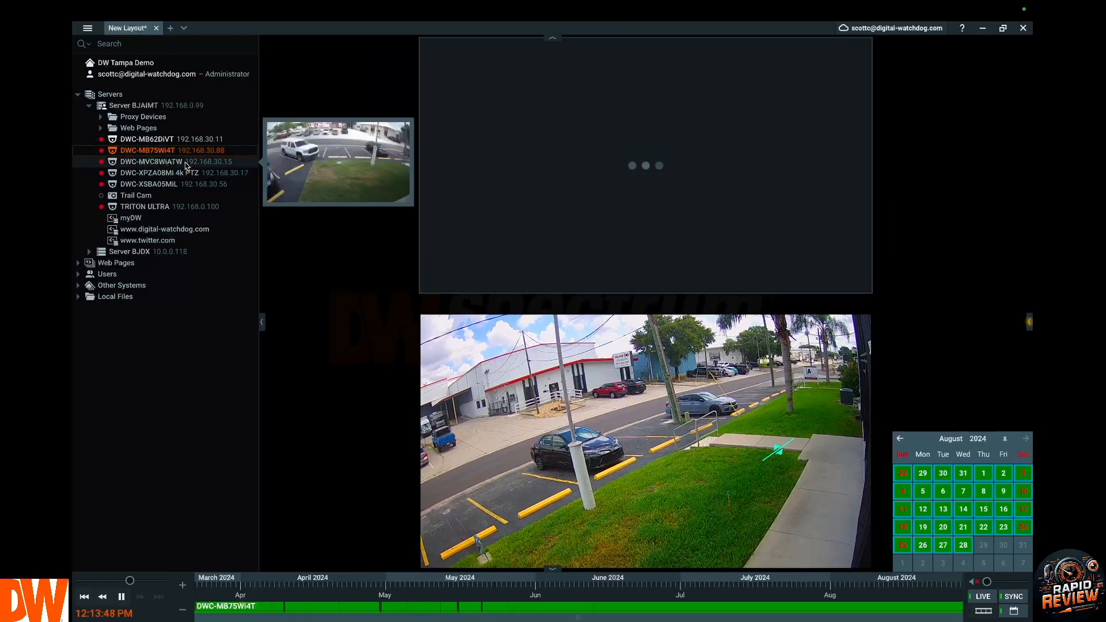
Add DWC-MVC8WiATW and DWC-XPZA08Mi 4k PTZ to the layout, plus the camera range from DWC-MB75Wi4T through DWC-XSBA05MiL.
left_click_drag(185, 165, 487, 286)
left_click_drag(177, 173, 511, 330)
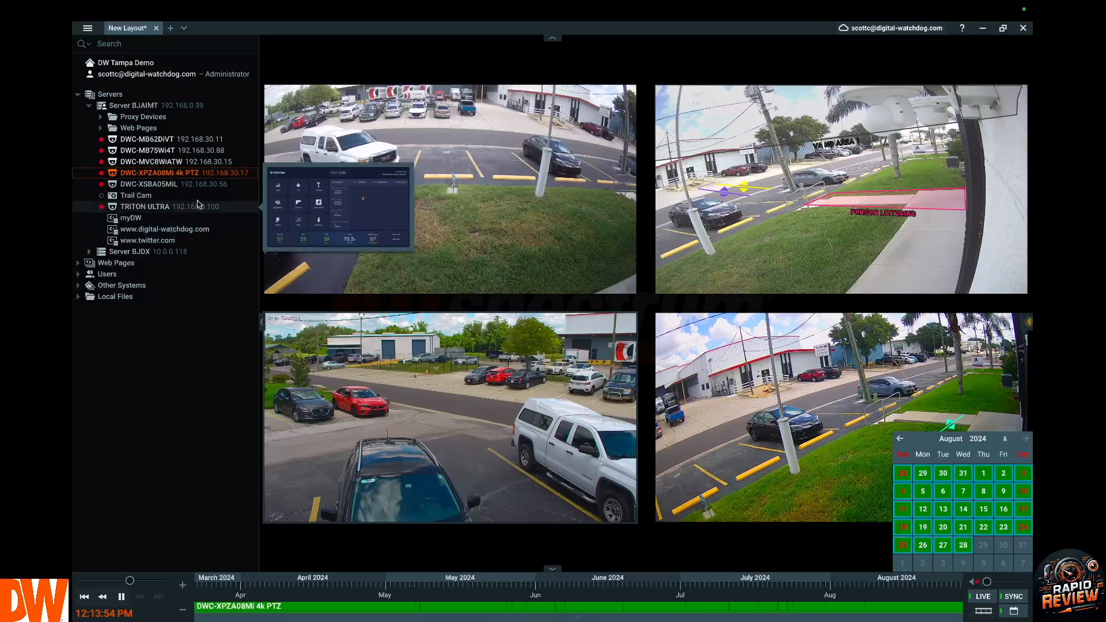
left_click(186, 184)
left_click(184, 150, "shift")
left_click_drag(184, 151, 452, 198)
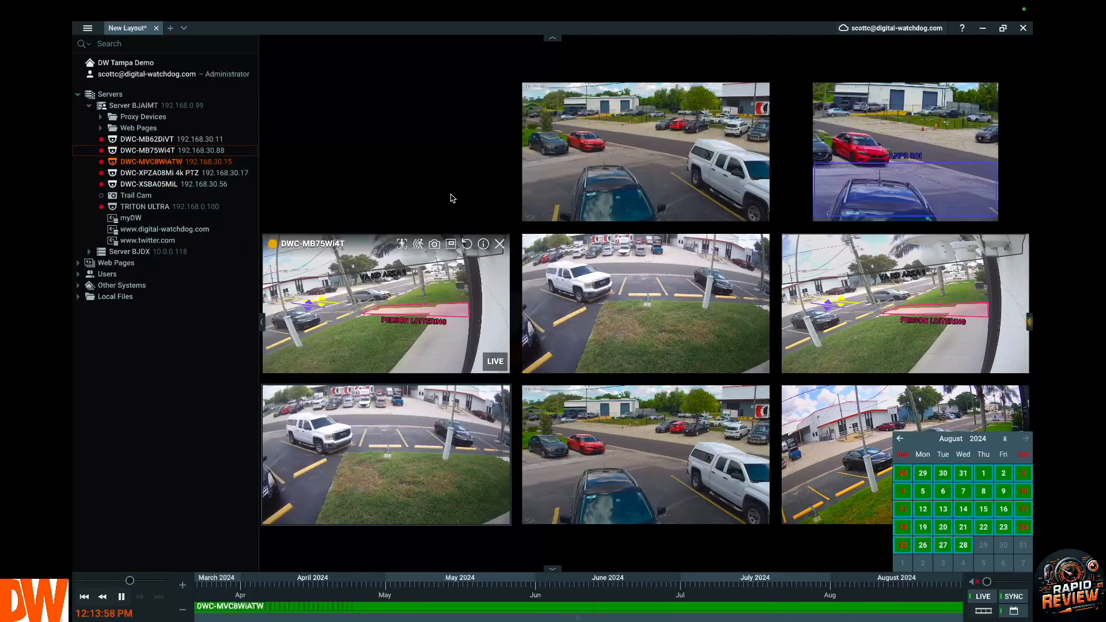
Save the current layout under the name demo.
right_click(351, 102)
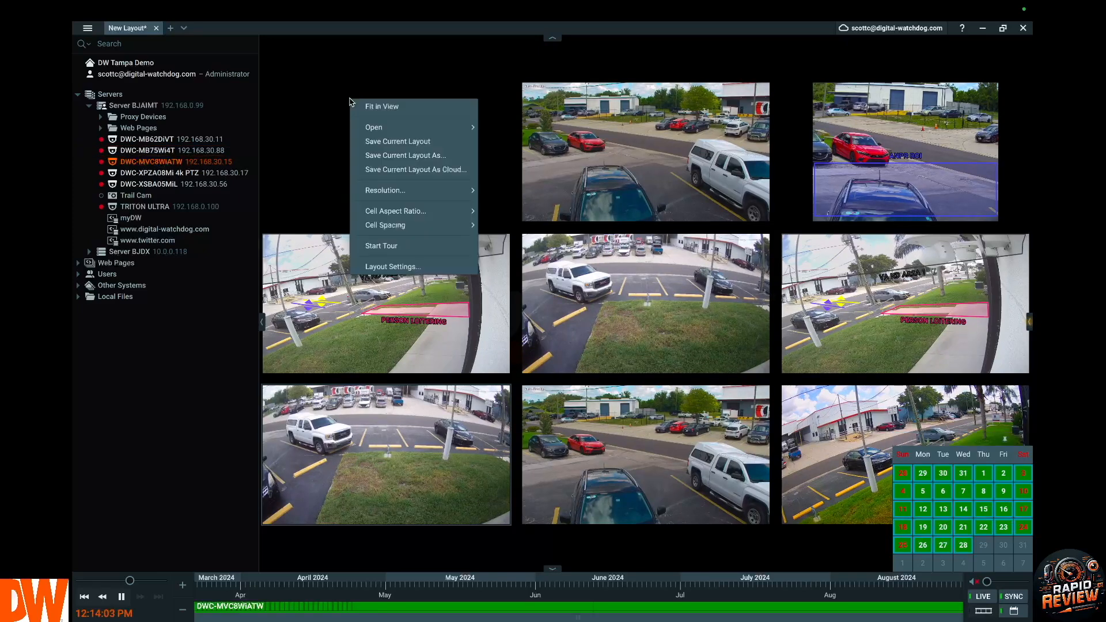
left_click(427, 156)
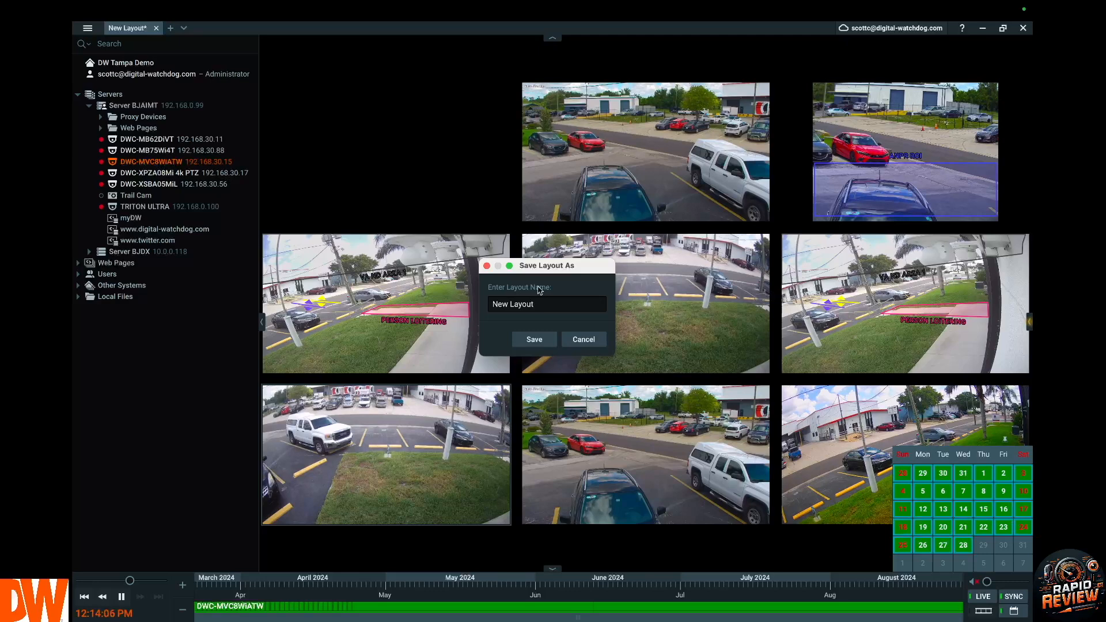
type("demo")
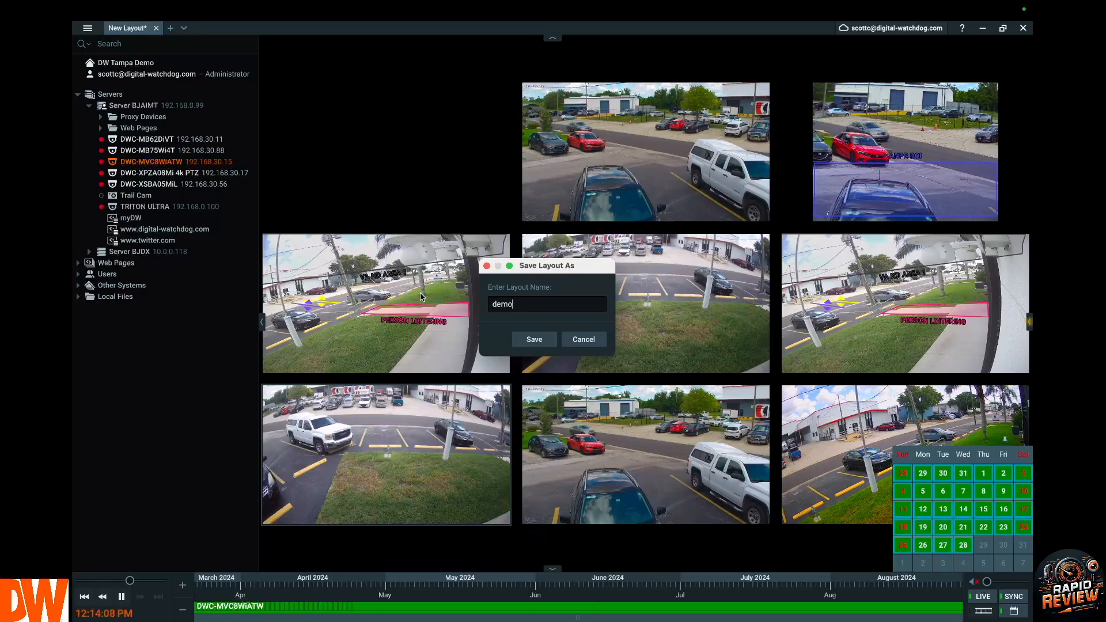
left_click(535, 341)
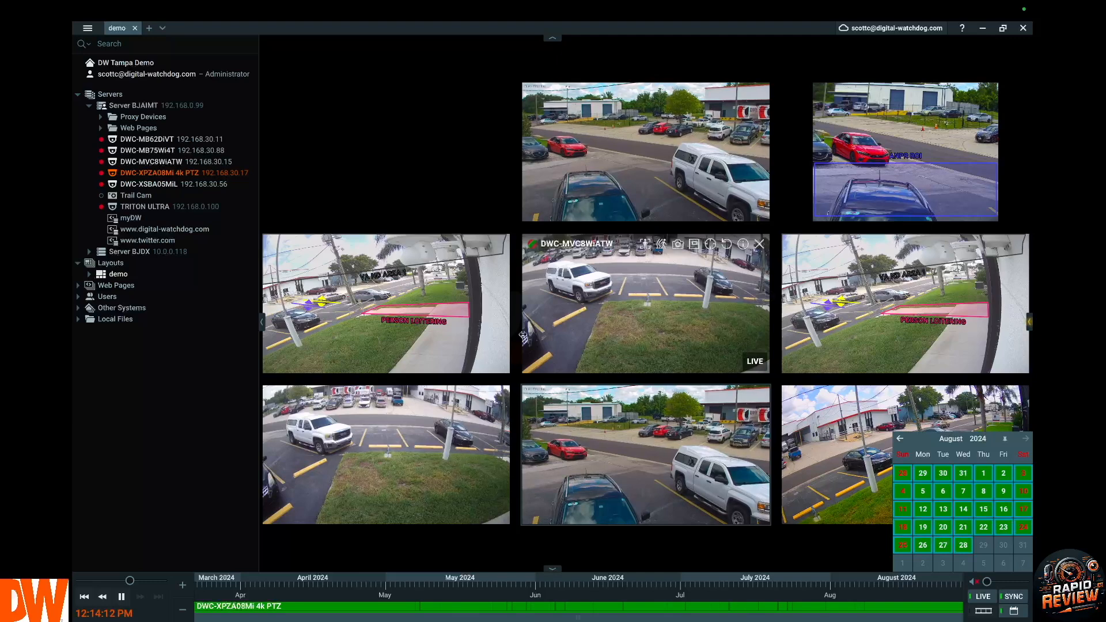
Close the demo layout and reopen it from the saved layouts.
left_click(135, 28)
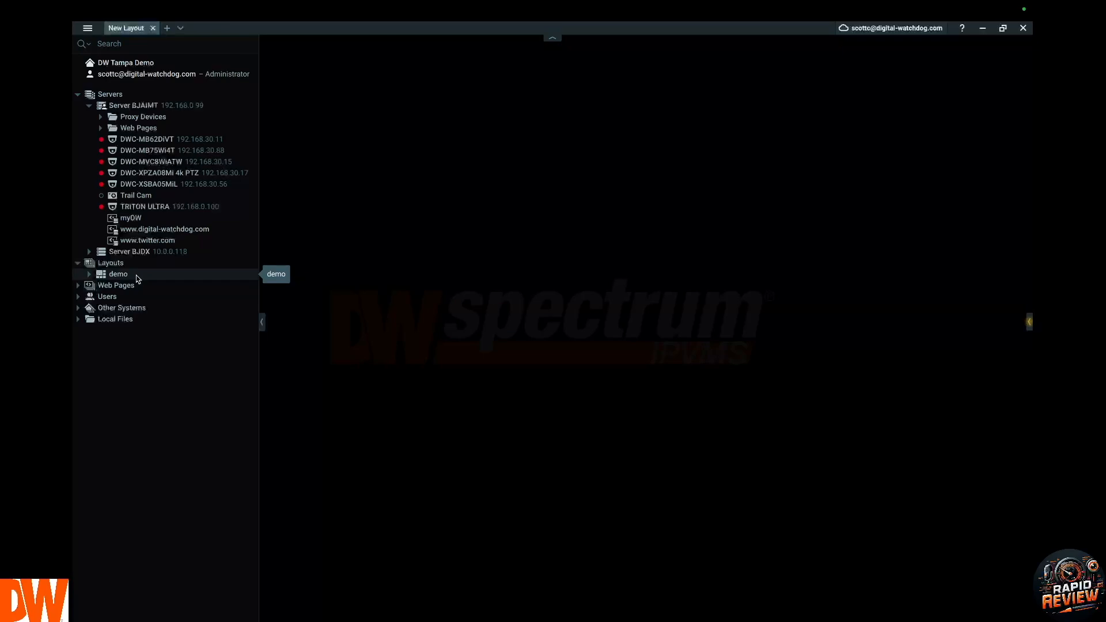
left_click_drag(139, 280, 497, 262)
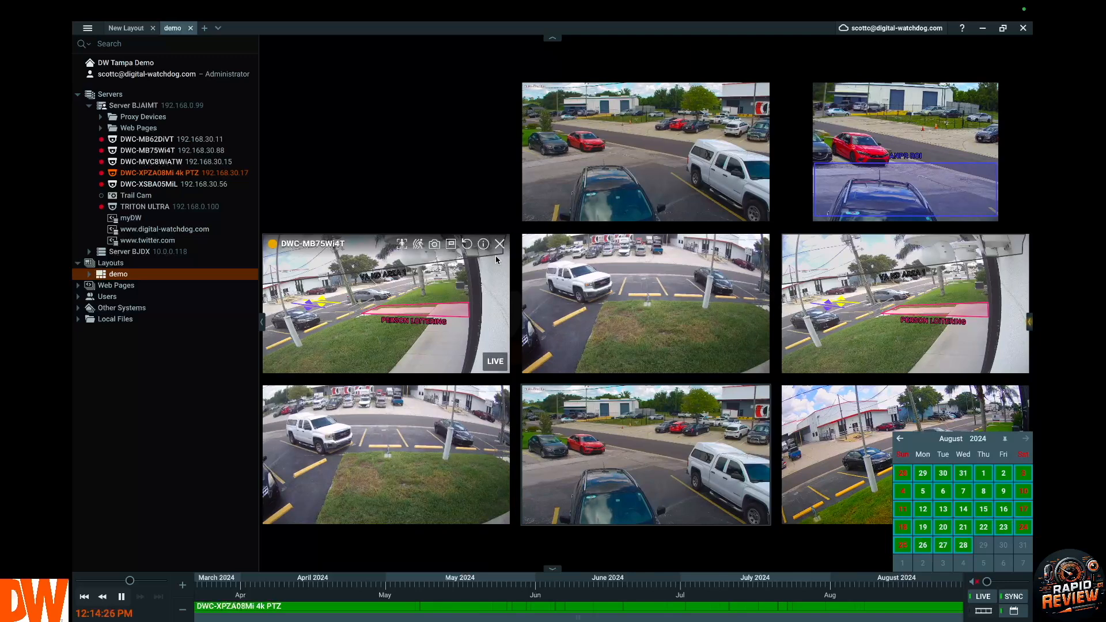
Move the upper DWC-XPZA08Mi 4k PTZ view above the other cameras and enlarge it into the dominant view.
mouse_move(592, 176)
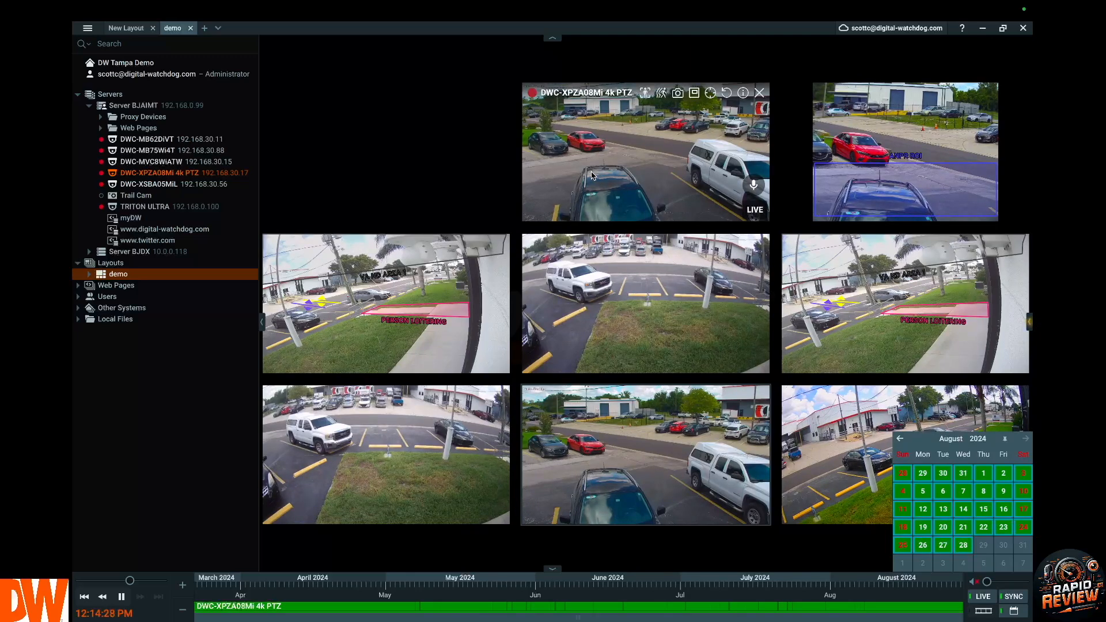
left_click_drag(604, 178, 614, 8)
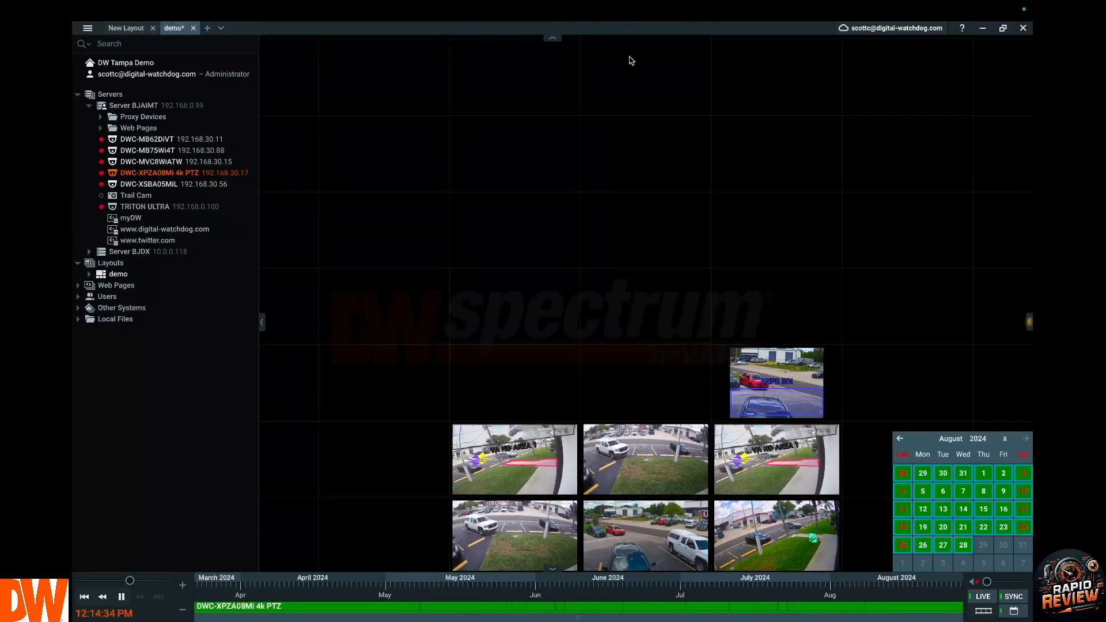
left_click_drag(587, 102, 426, 351)
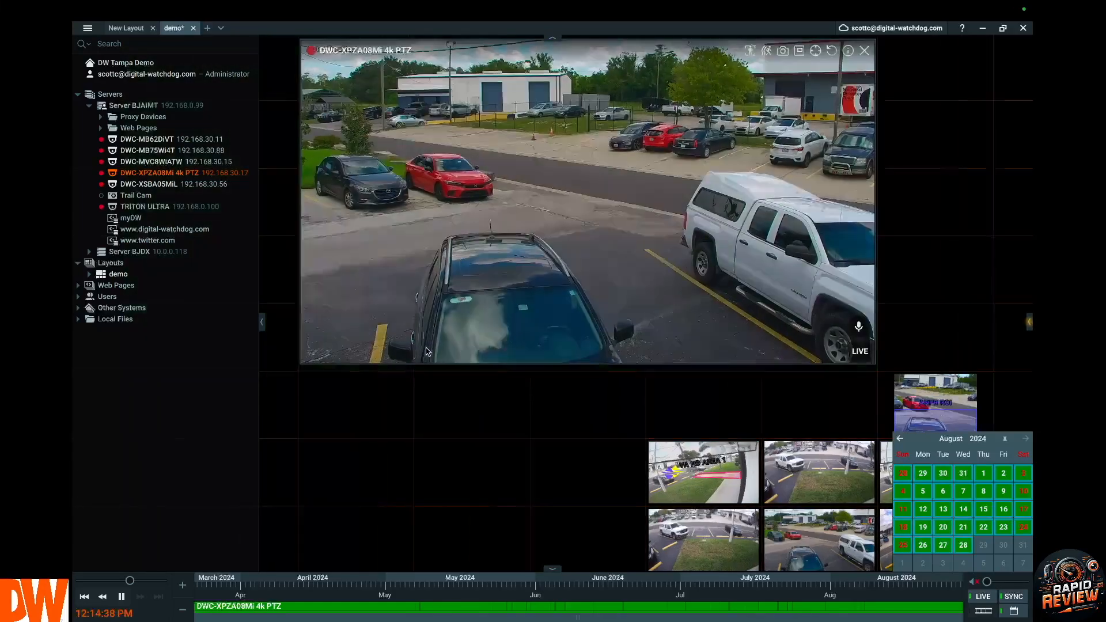
Arrange the smaller camera views in a row beneath the enlarged PTZ view, with DWC-MB62DiVT just above the row's end.
left_click_drag(924, 403, 323, 403)
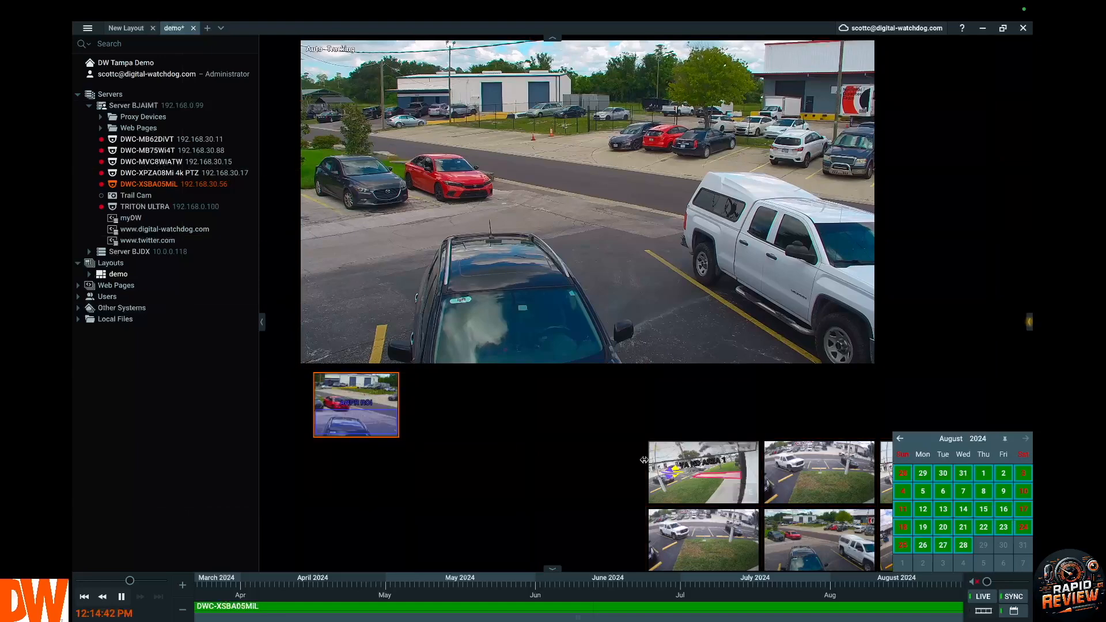
left_click_drag(703, 472, 478, 406)
left_click_drag(704, 540, 587, 405)
left_click_drag(819, 472, 720, 409)
left_click_drag(819, 539, 819, 406)
left_click_drag(933, 472, 934, 406)
left_click_drag(927, 532, 936, 415)
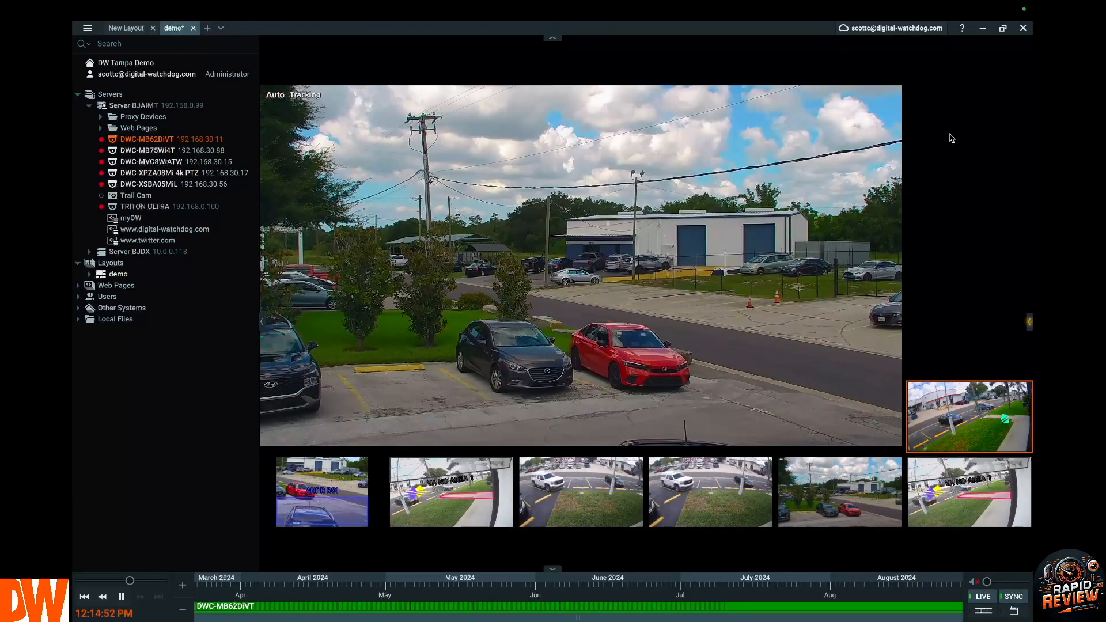
Save the rearranged layout as a new layout named demo2.
right_click(951, 138)
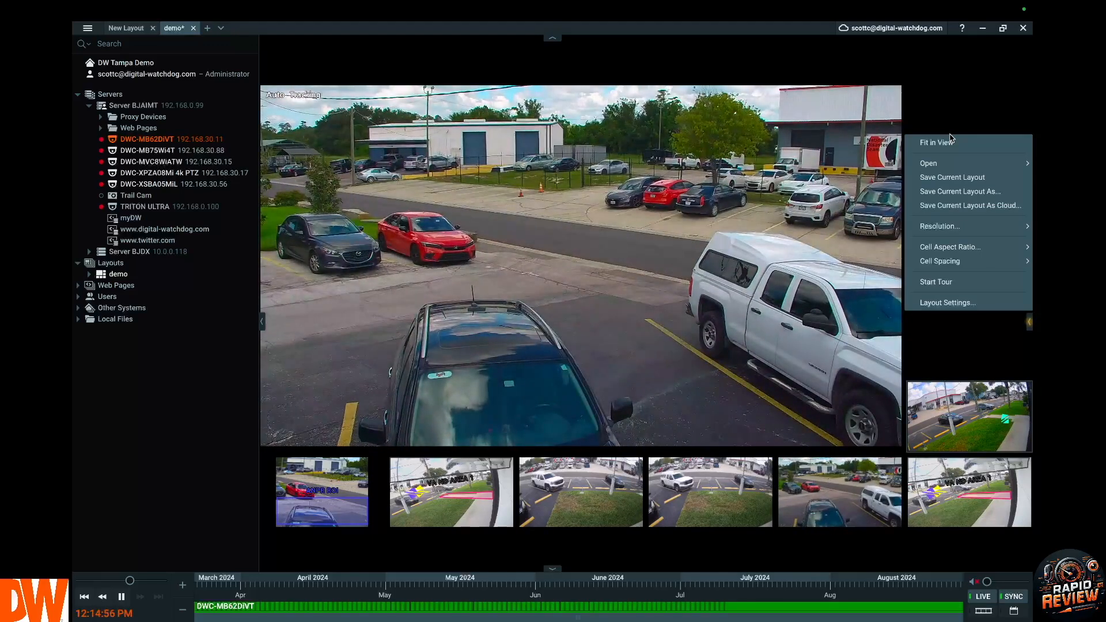
left_click(980, 196)
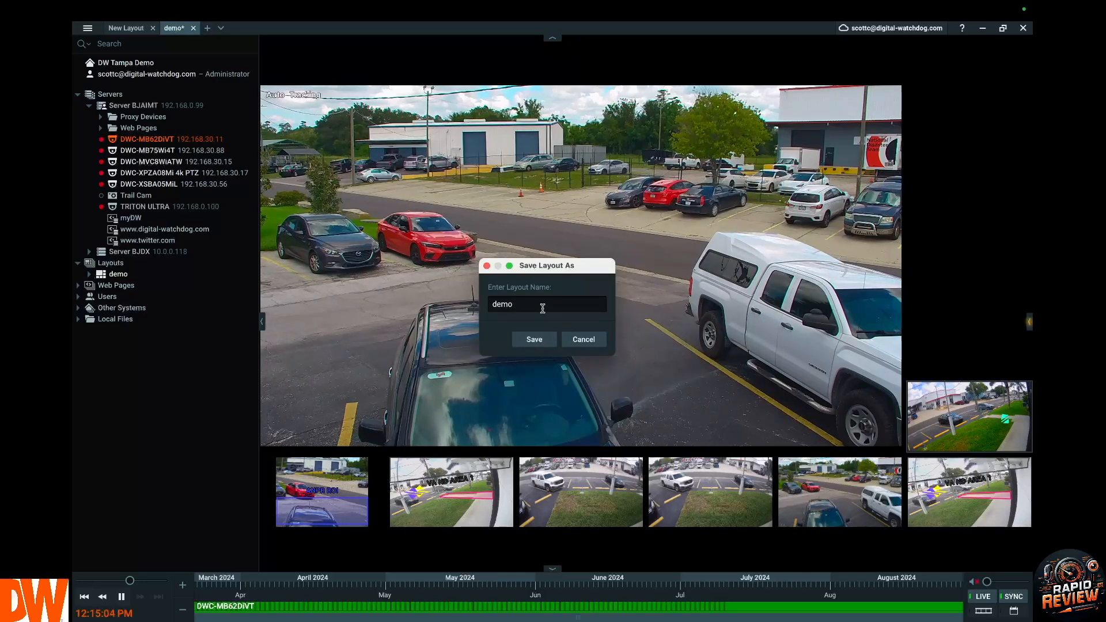
left_click(534, 339)
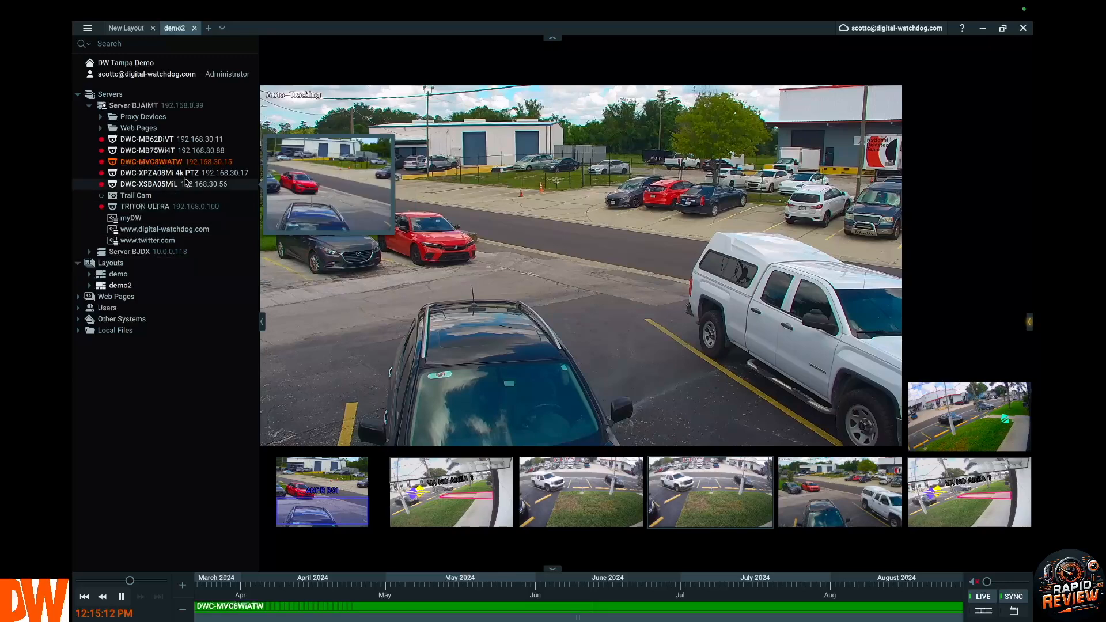
Create a new layout and add the DWC-MB62DiVT camera to it.
left_click(210, 30)
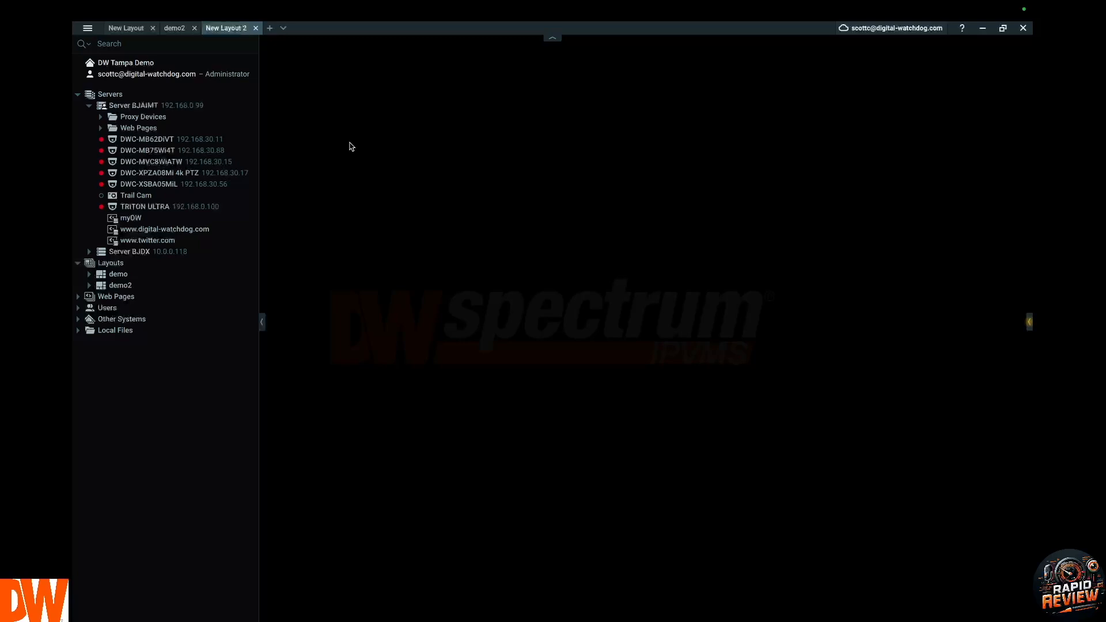
mouse_move(186, 166)
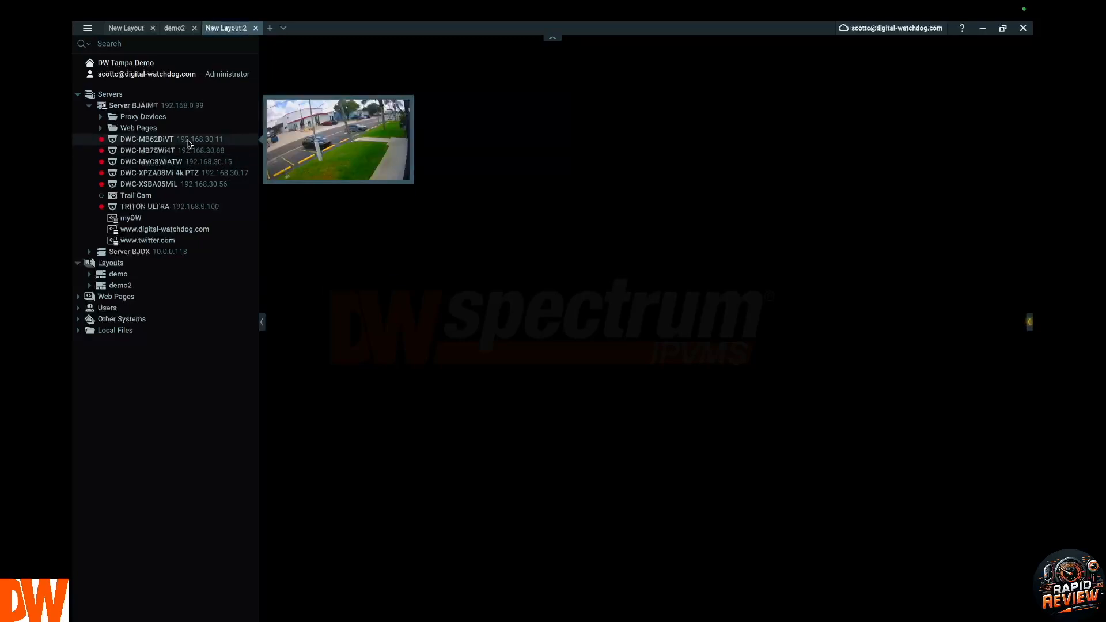
double_click(188, 142)
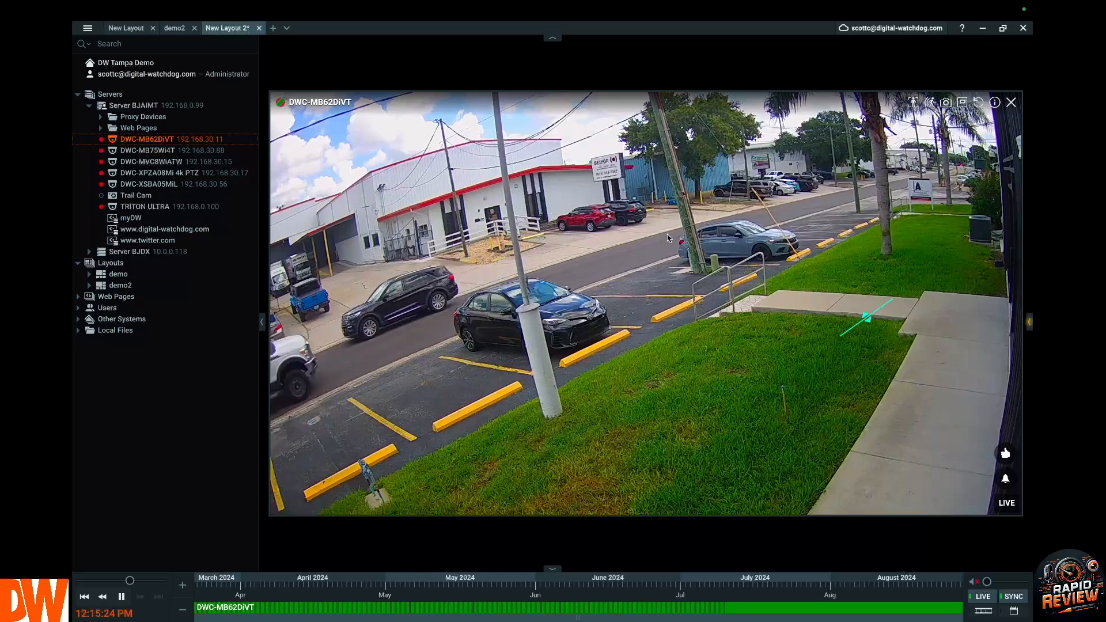
Create four zoom windows on DWC-MB62DiVT covering the grey car, the black car, the red car by the BELFOR sign, and the gated entrance.
left_click(962, 103)
left_click_drag(691, 223, 821, 286)
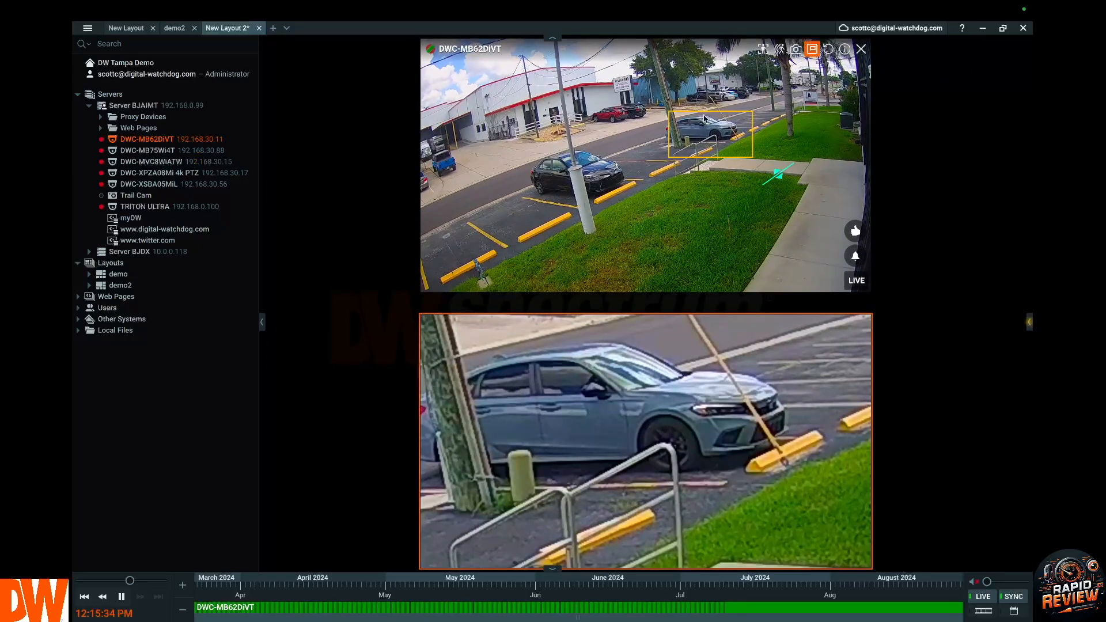
left_click_drag(538, 142, 646, 217)
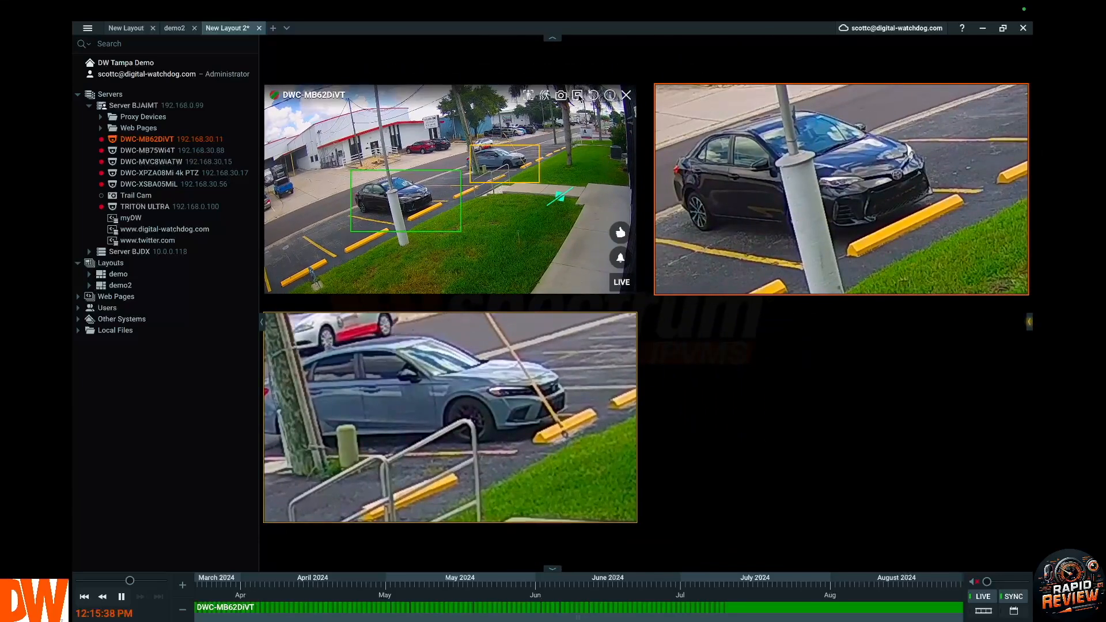
left_click(577, 95)
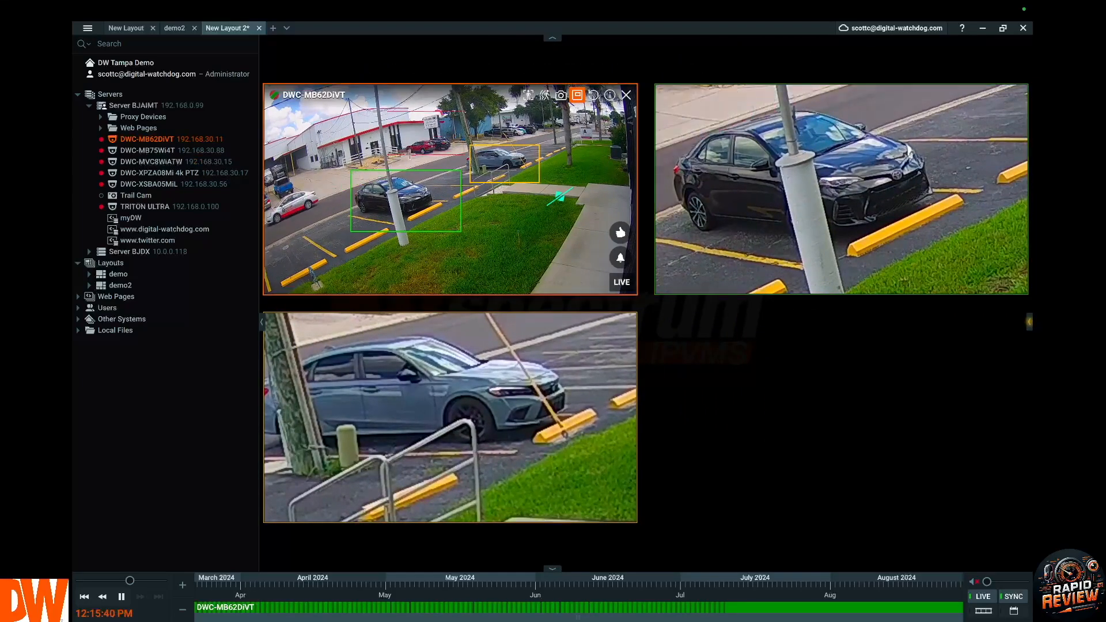
left_click_drag(411, 152, 385, 156)
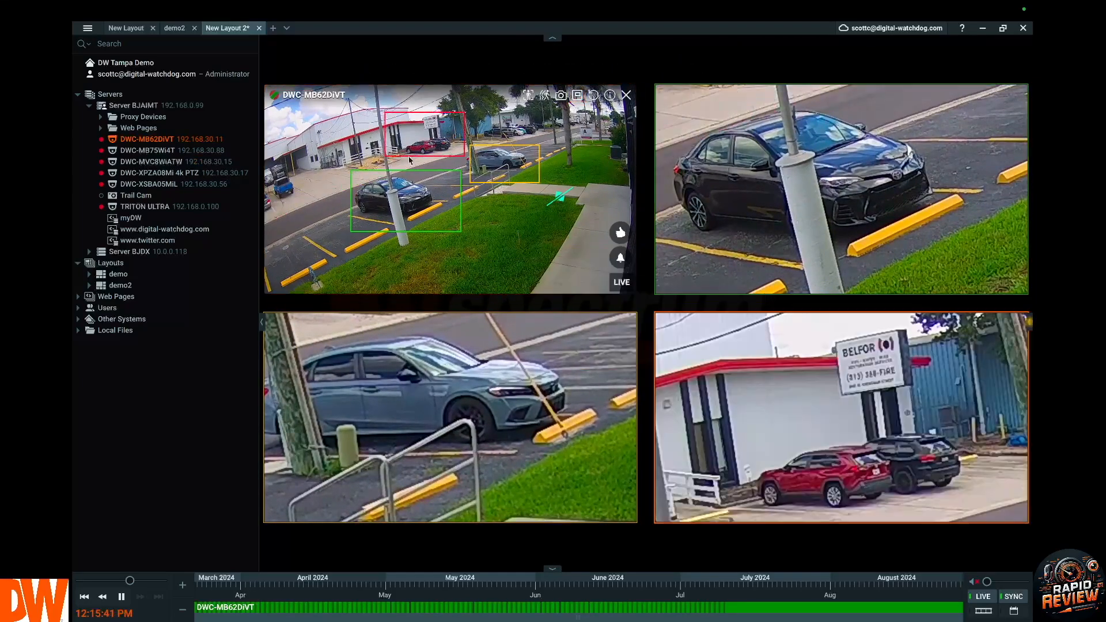
left_click(577, 95)
left_click_drag(315, 174, 386, 184)
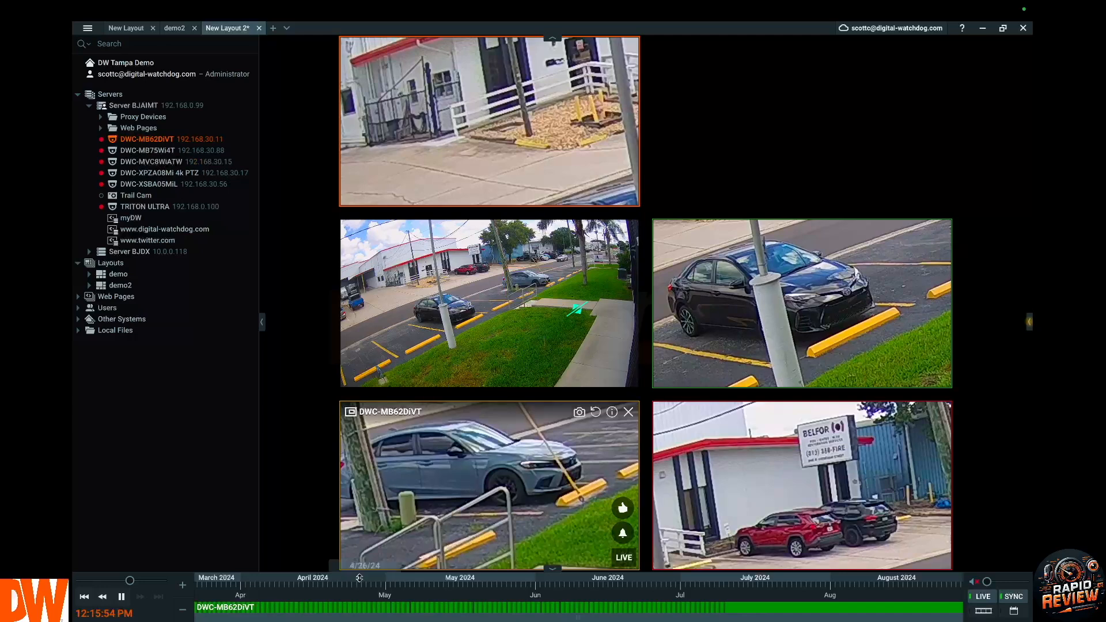
Play back the recording from 4/22/24 in the camera view and zoom windows, and return to live video.
left_click(344, 595)
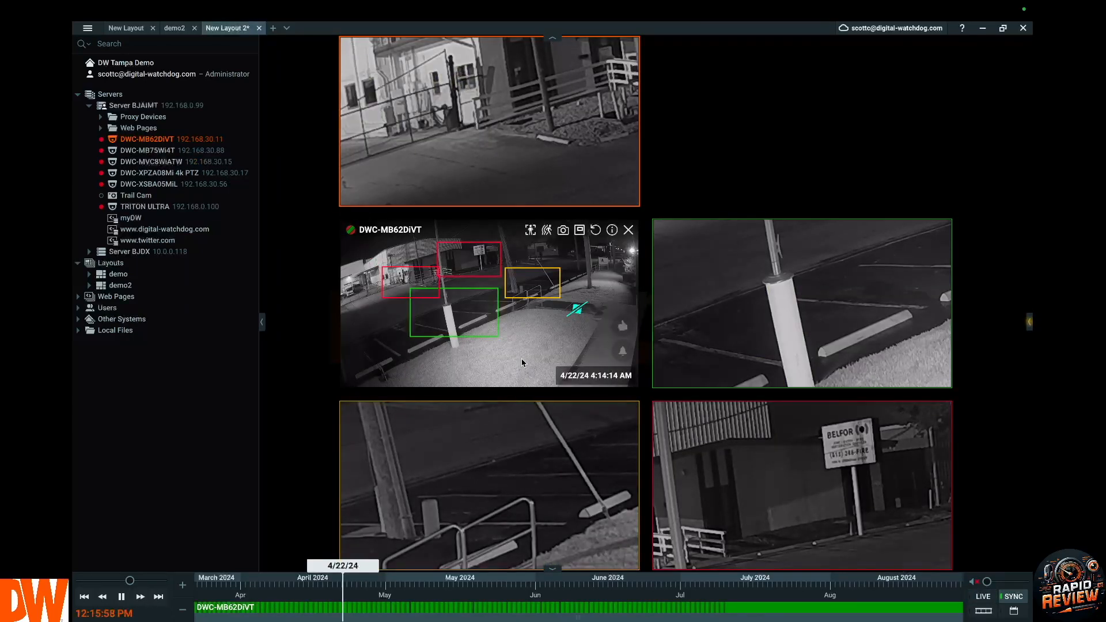
left_click(983, 598)
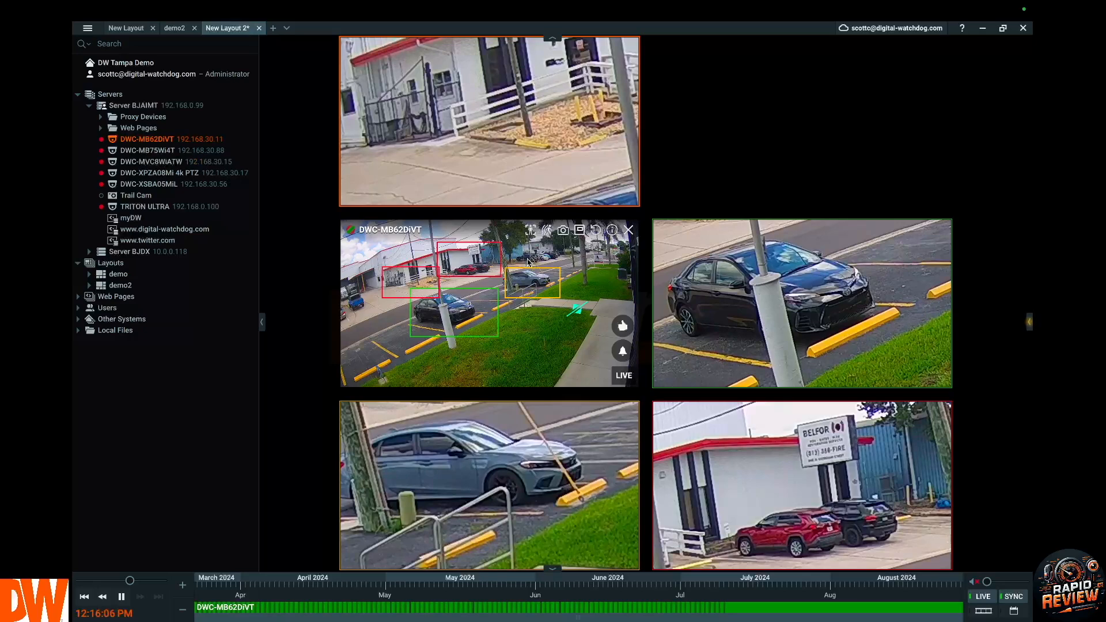
Save the layout with the zoom windows under the name demo3.
right_click(747, 90)
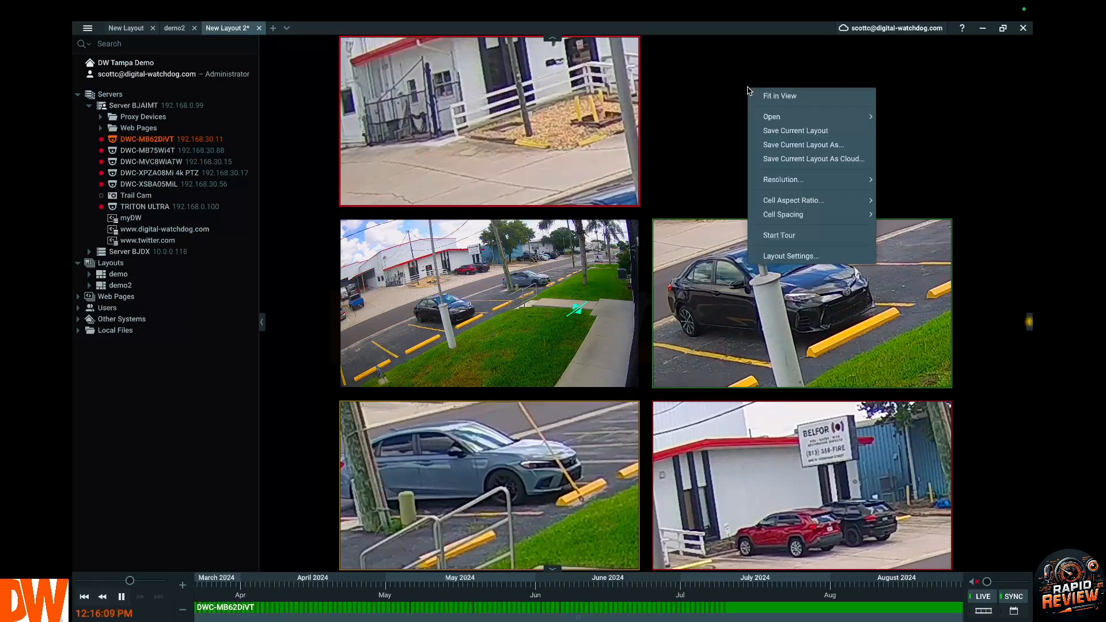
left_click(800, 145)
left_click_drag(566, 304, 425, 307)
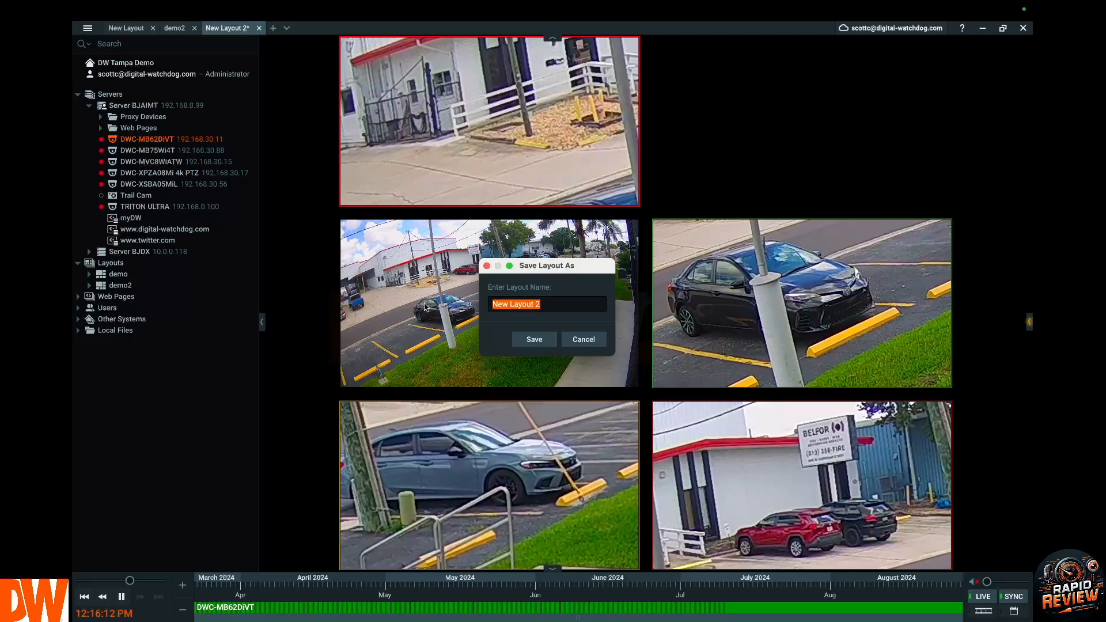
type("demo3")
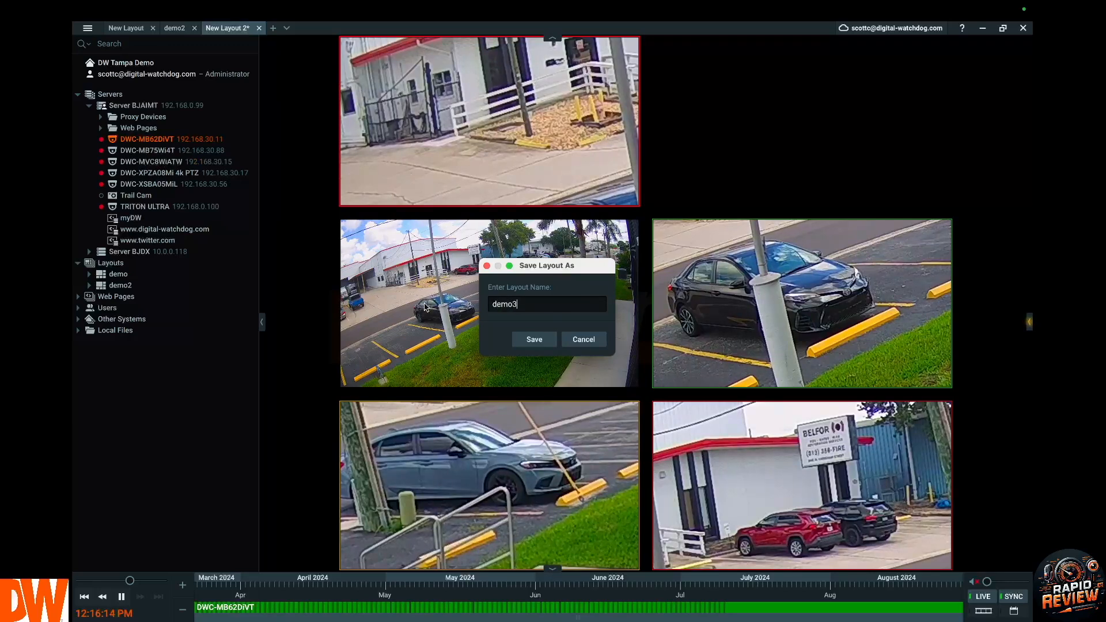
left_click(534, 339)
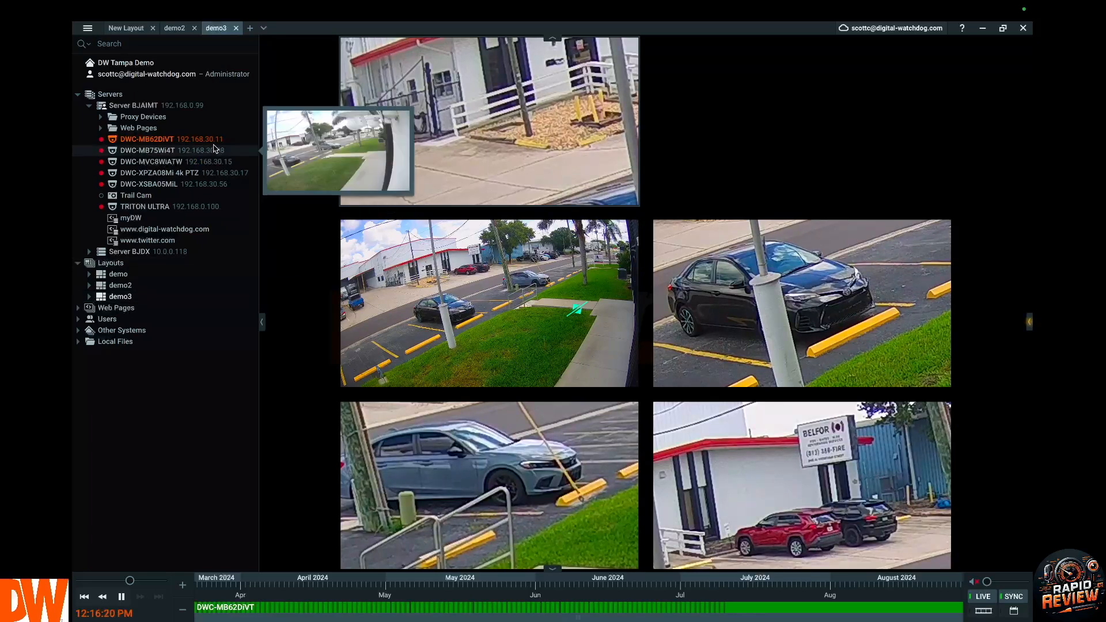
Create a new layout and set School.jpg from the DW Spectrum Backgrounds folder as its background picture.
left_click(251, 29)
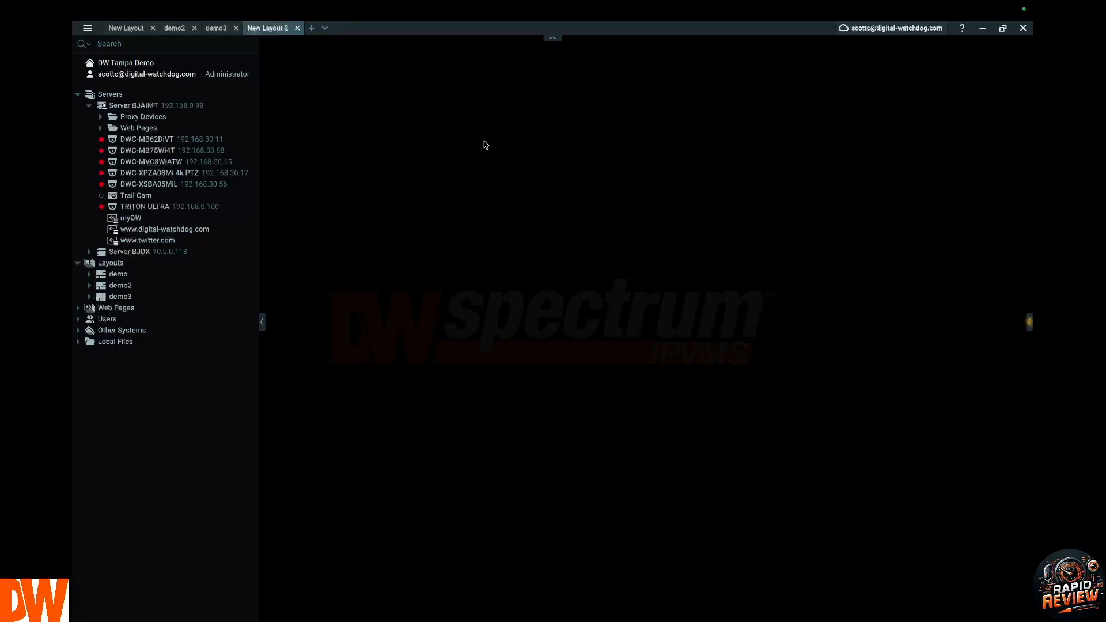
right_click(733, 218)
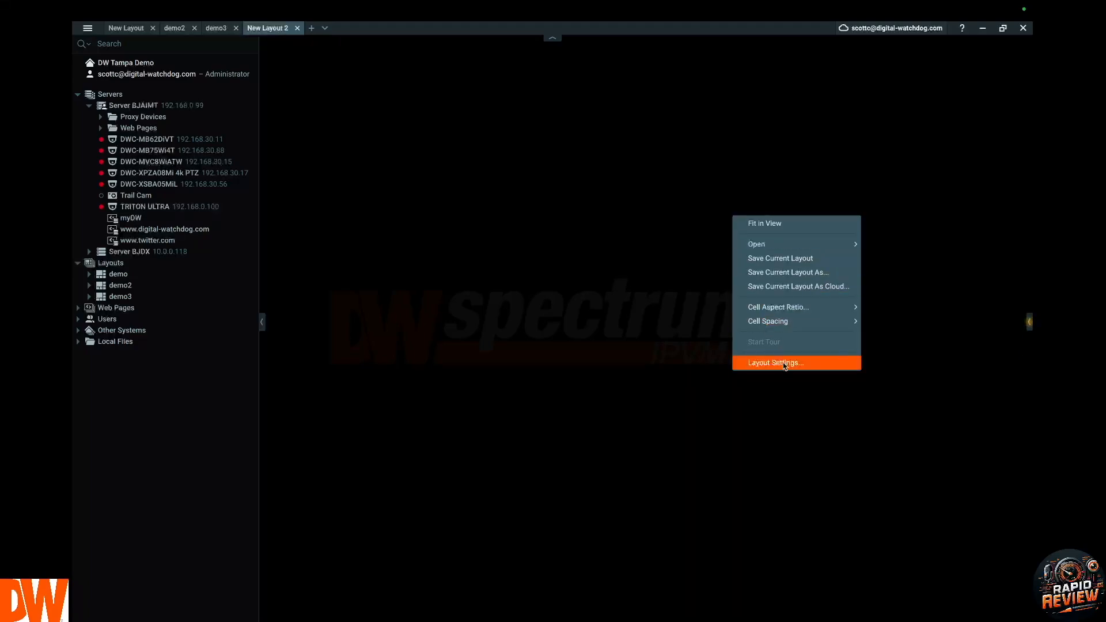
left_click(782, 362)
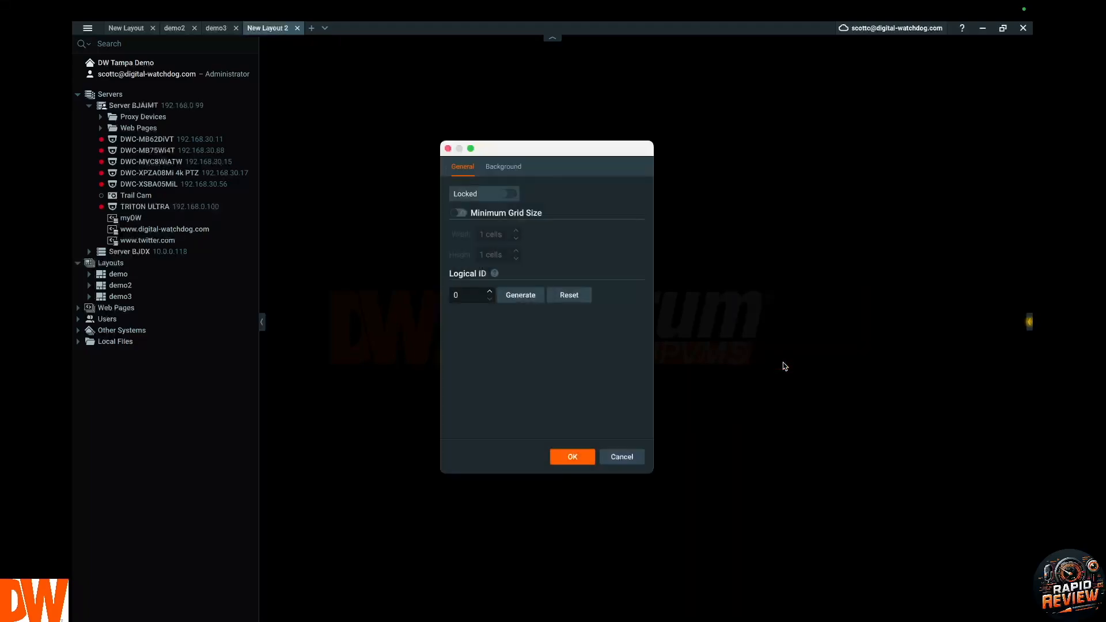
left_click(509, 170)
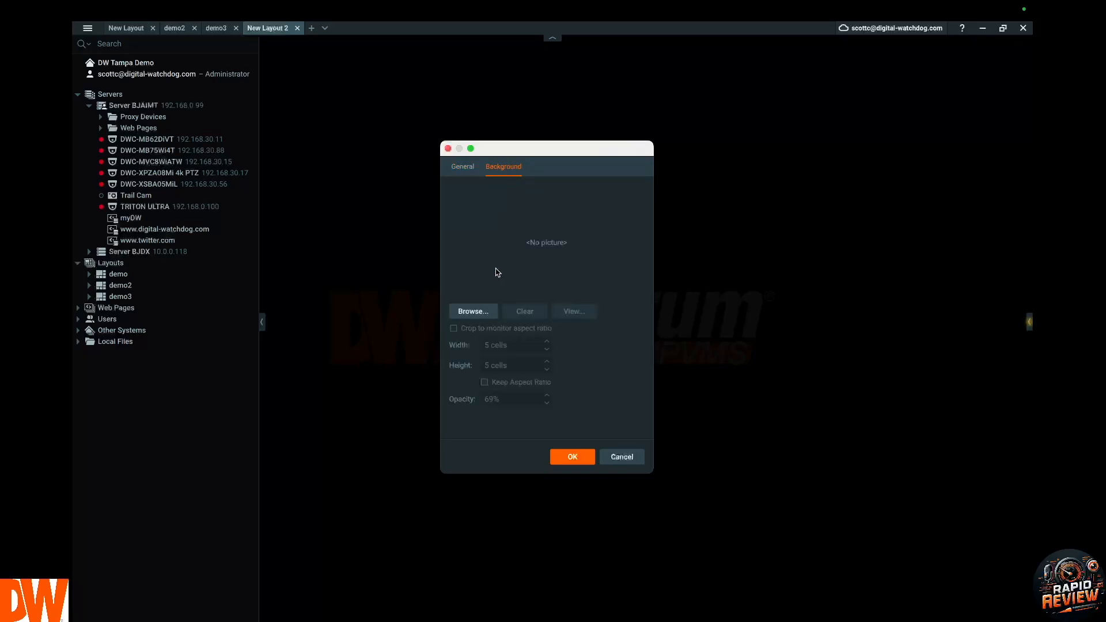
left_click(479, 312)
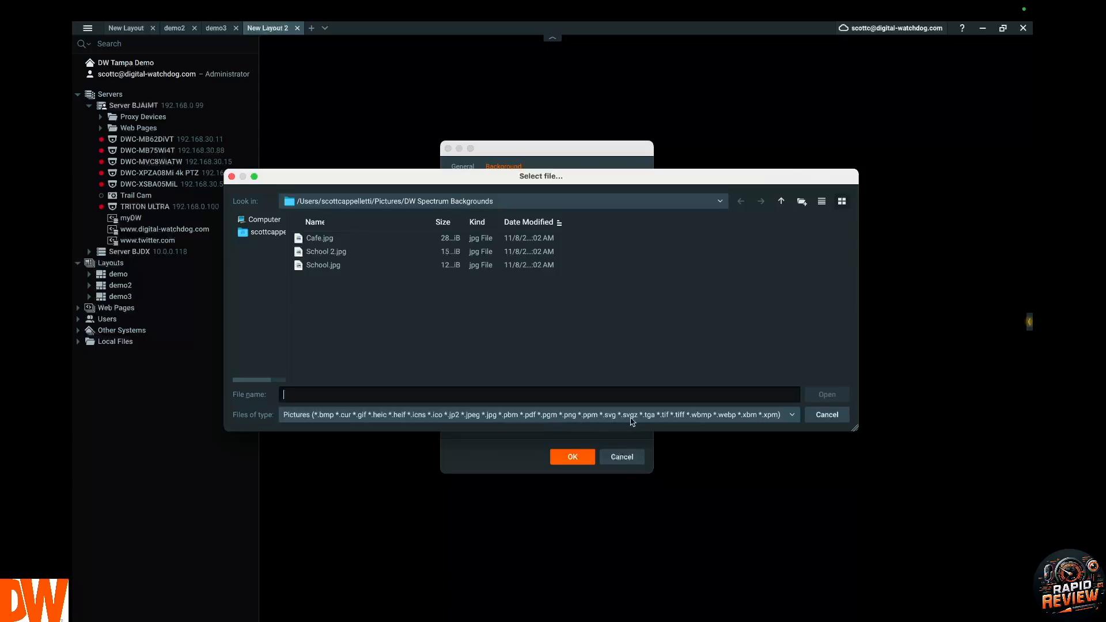
left_click(378, 266)
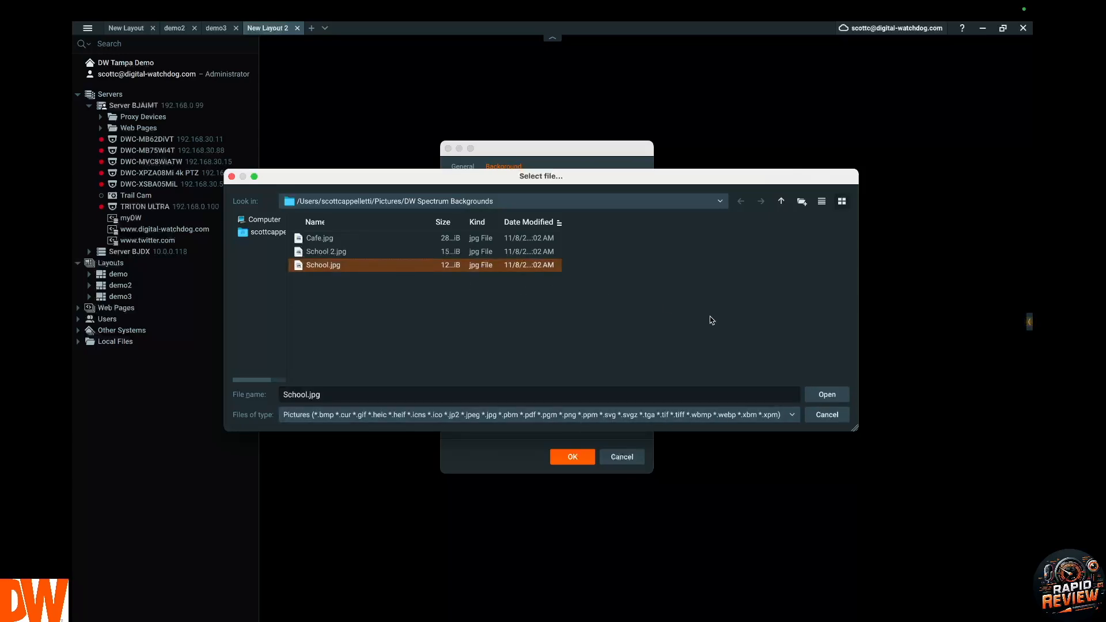
left_click(827, 395)
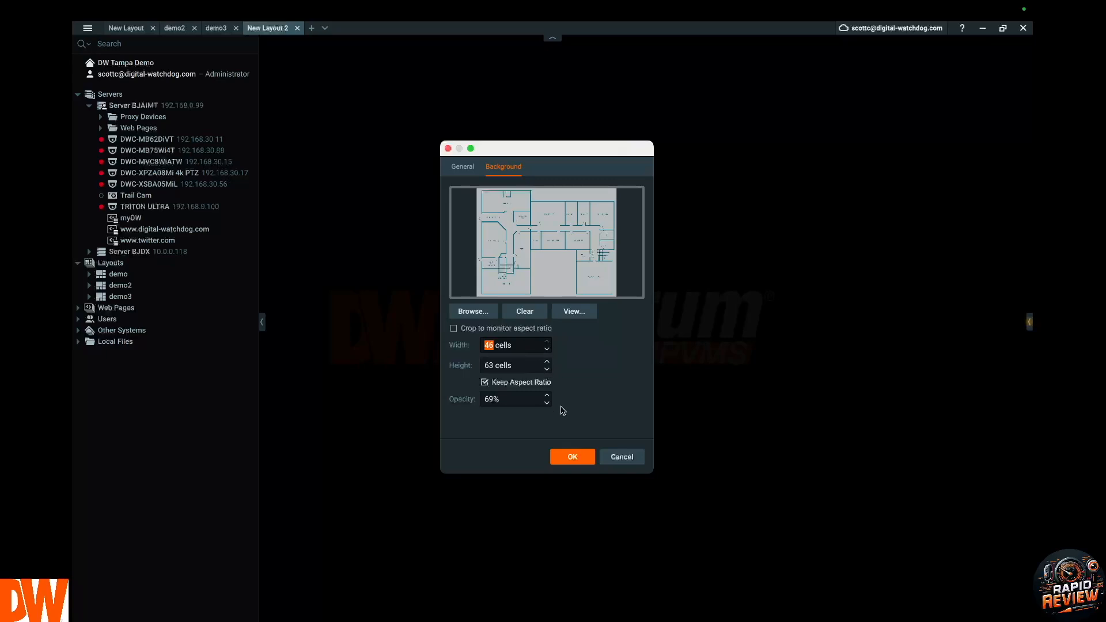
left_click(581, 460)
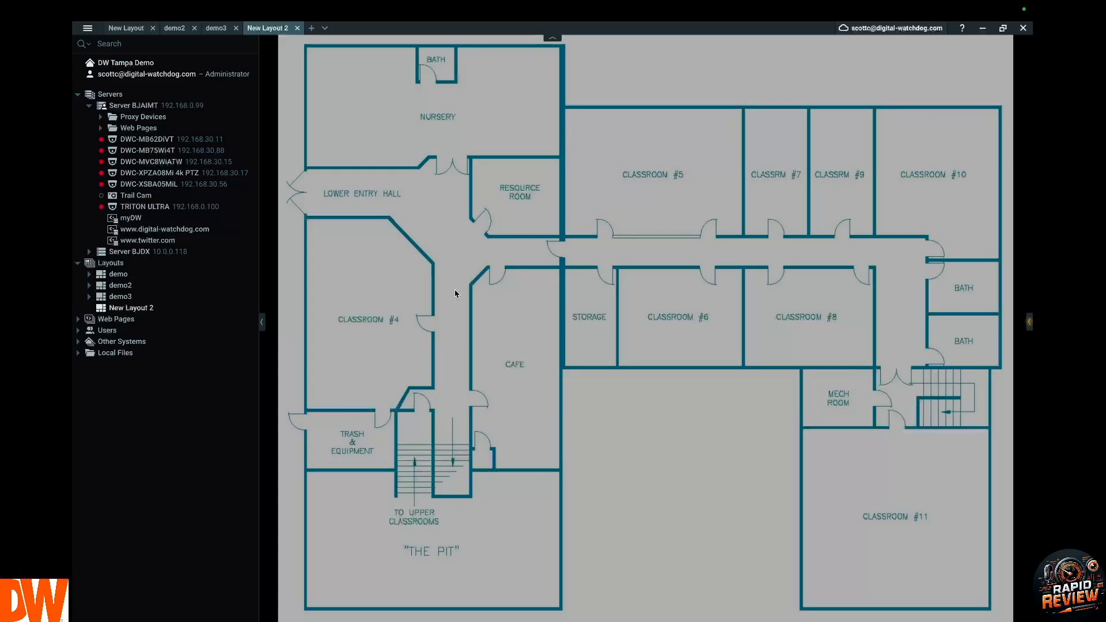
Place DWC-MB62DiVT in the Nursery, DWC-MVC8WiATW outside below Storage and Classroom #6, and DWC-XSBA05MiL in the upper-left corner of Classroom #5.
left_click_drag(147, 139, 481, 112)
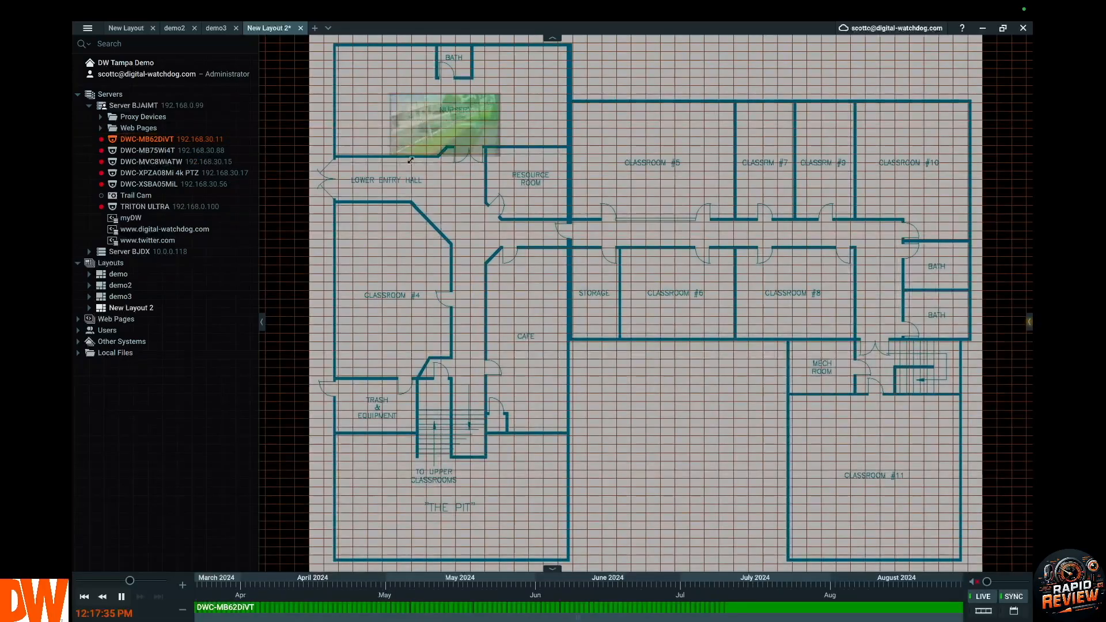
left_click_drag(152, 162, 594, 363)
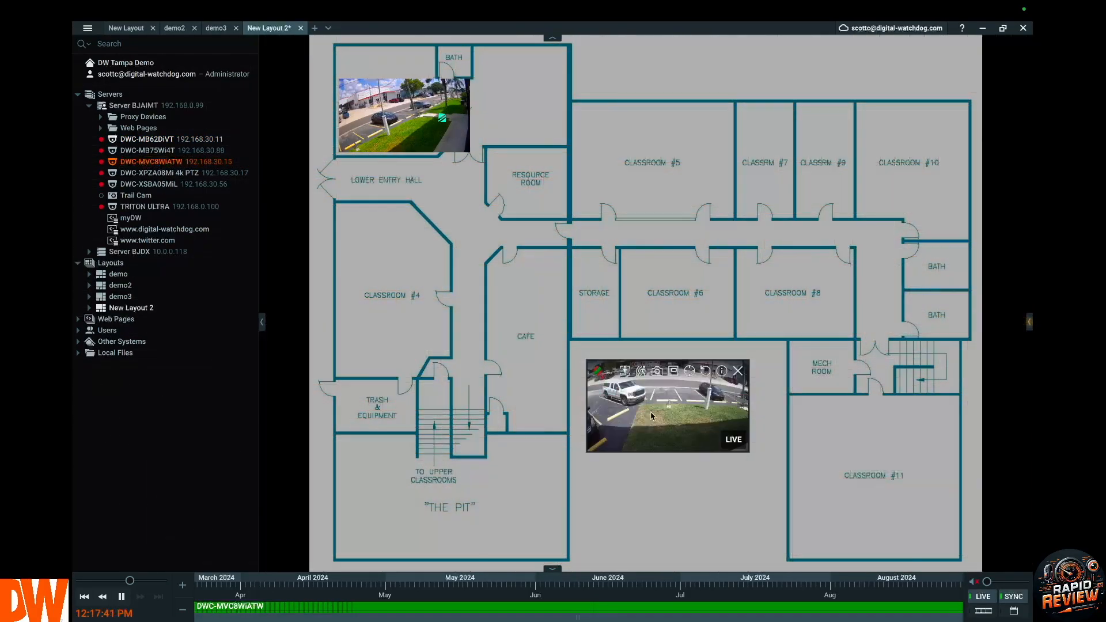
left_click_drag(627, 389, 628, 389)
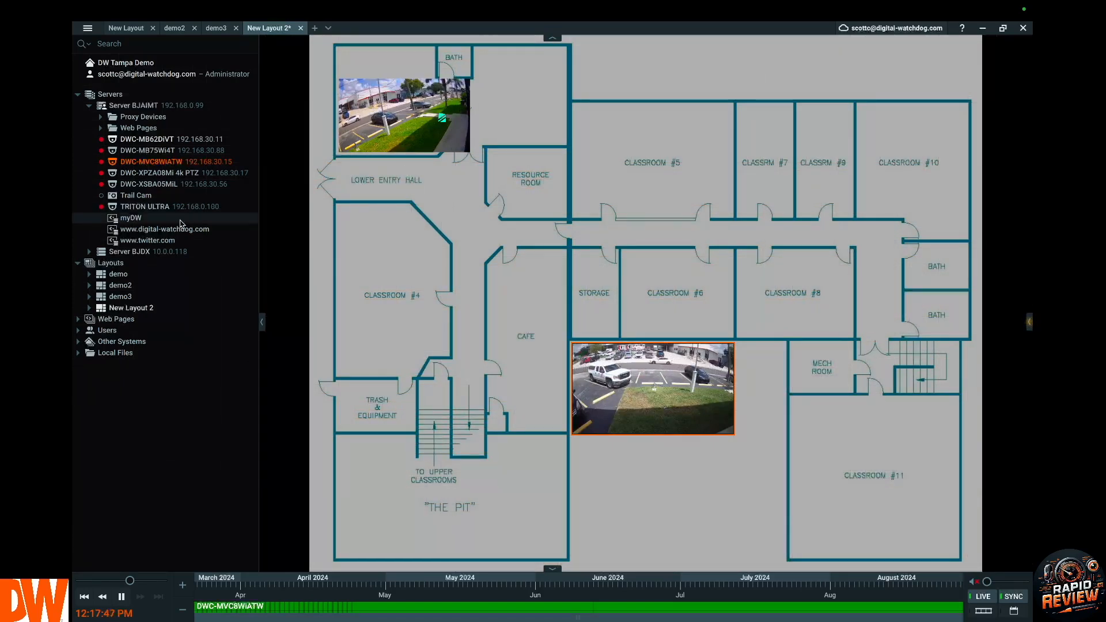
left_click_drag(173, 184, 740, 200)
left_click_drag(666, 152, 613, 128)
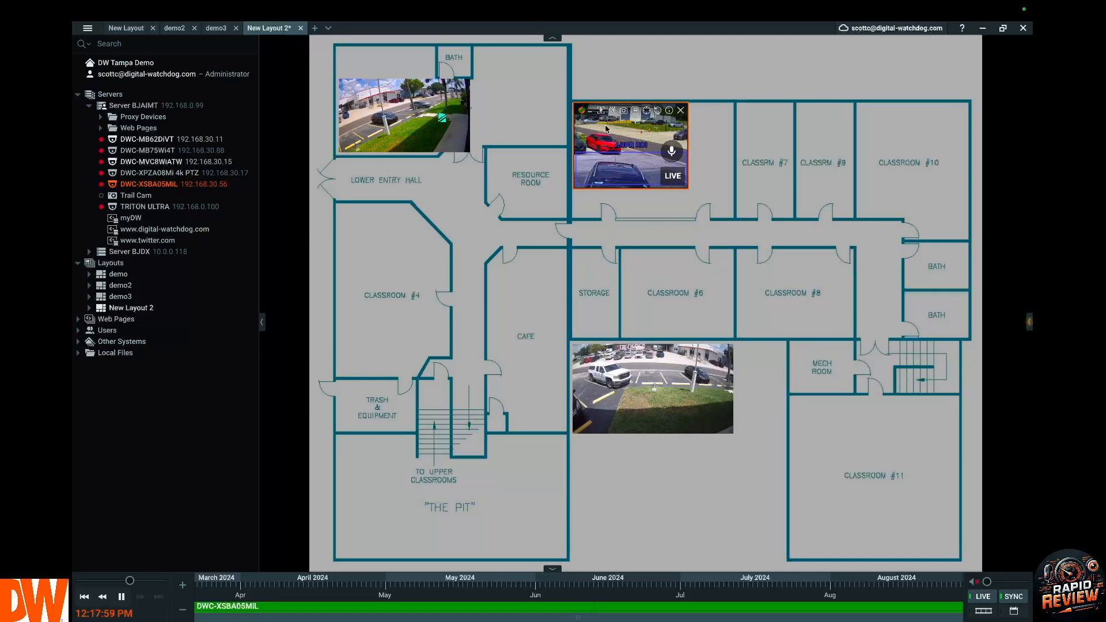
View DWC-MB62DiVT full screen, cycle through the other cameras on the floor plan, and return to the layout.
double_click(391, 128)
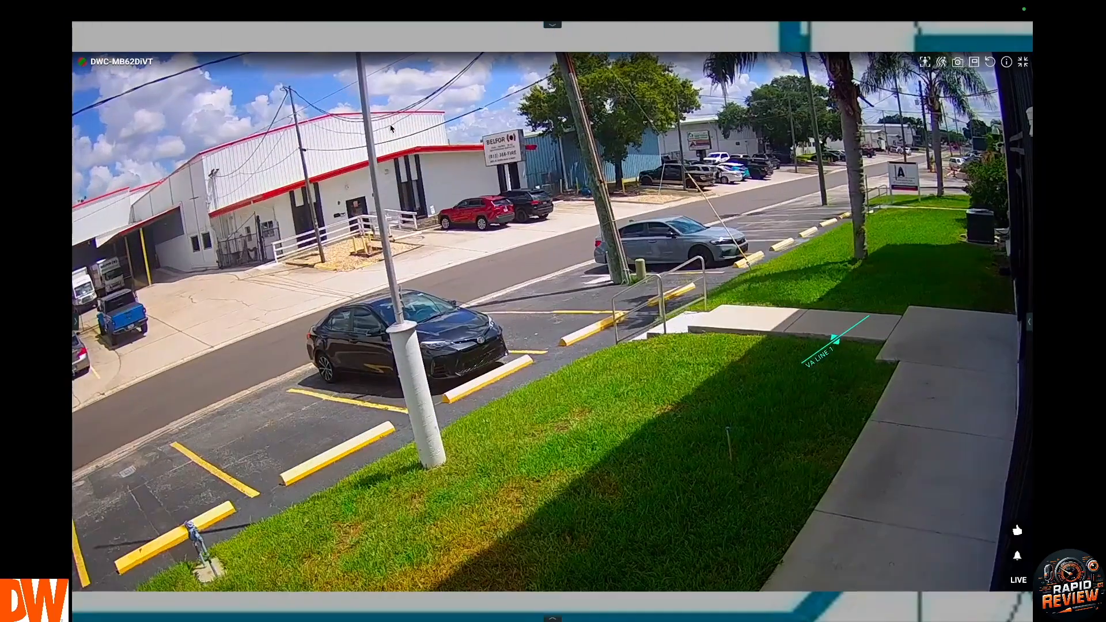
double_click(390, 128)
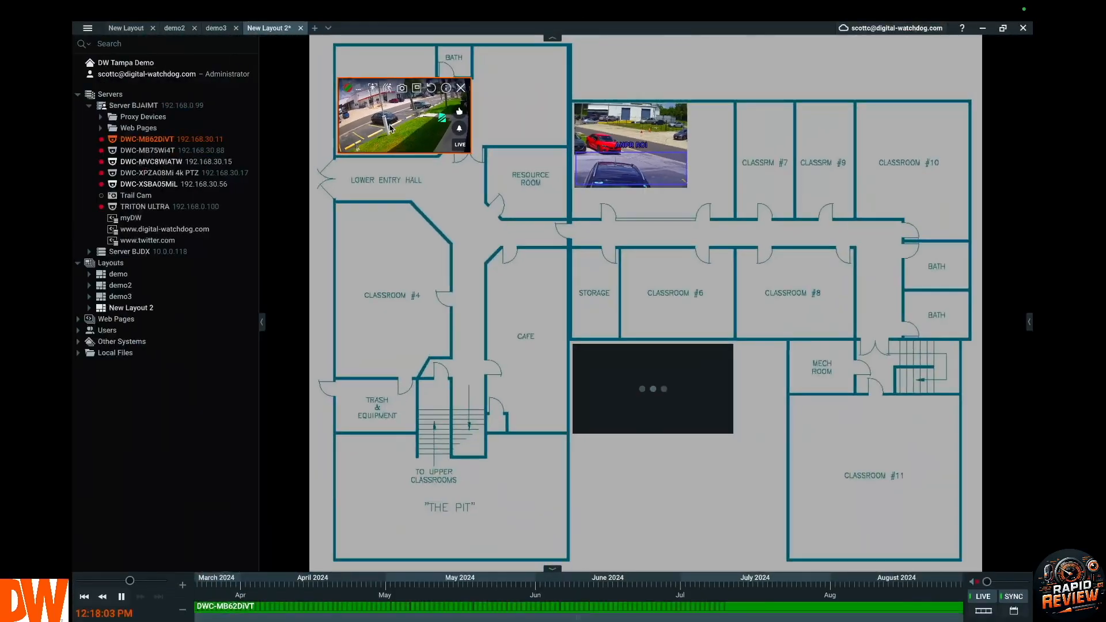
double_click(391, 127)
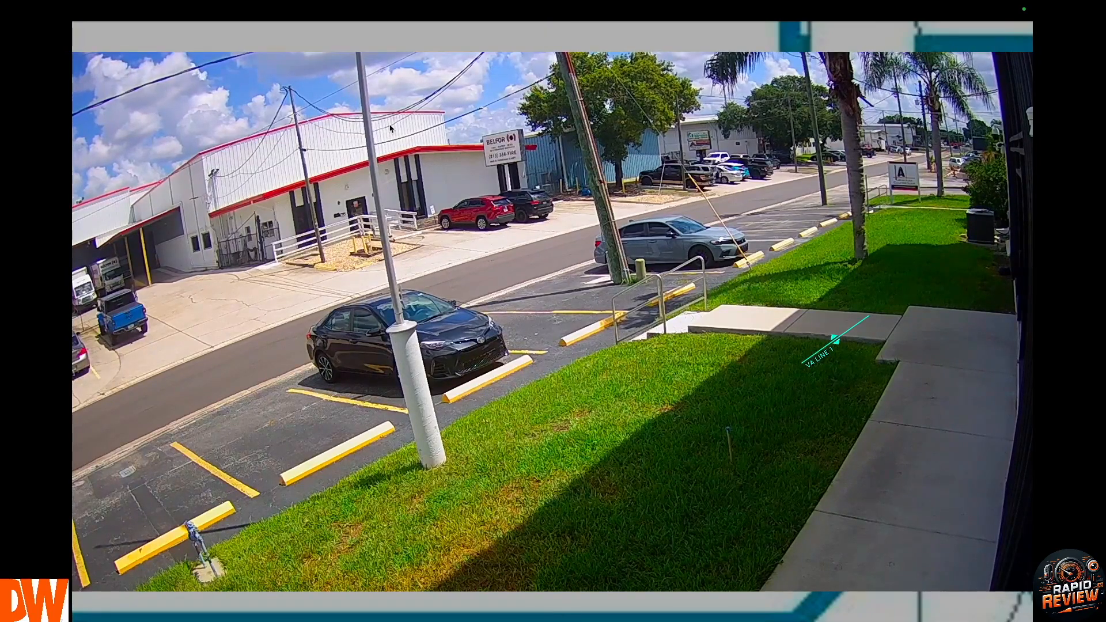
key("Right")
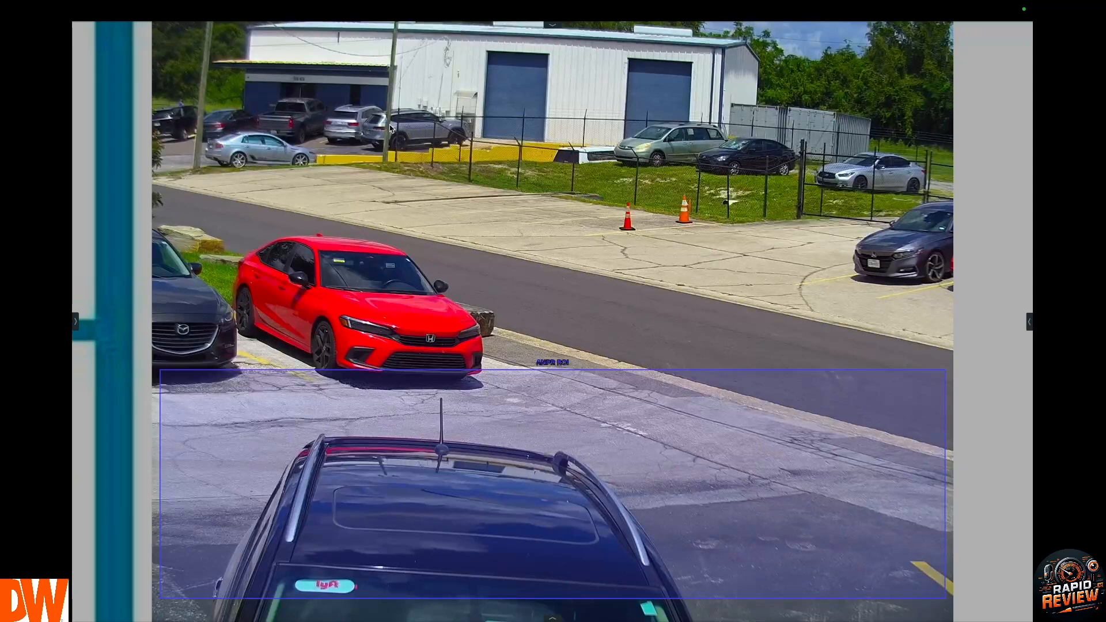
key("Right")
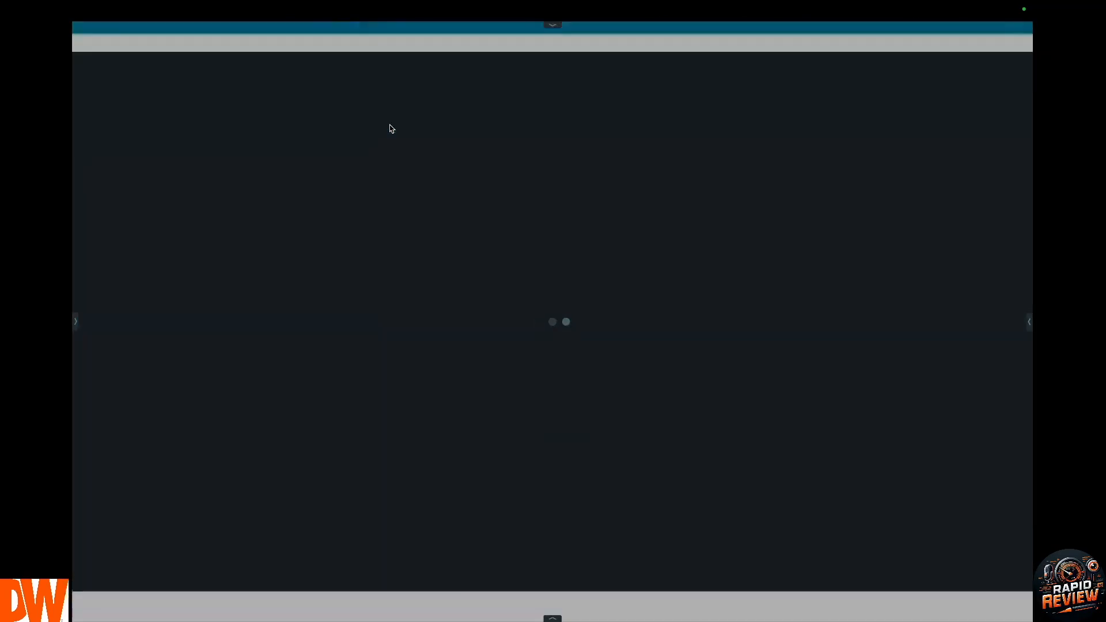
key("Right")
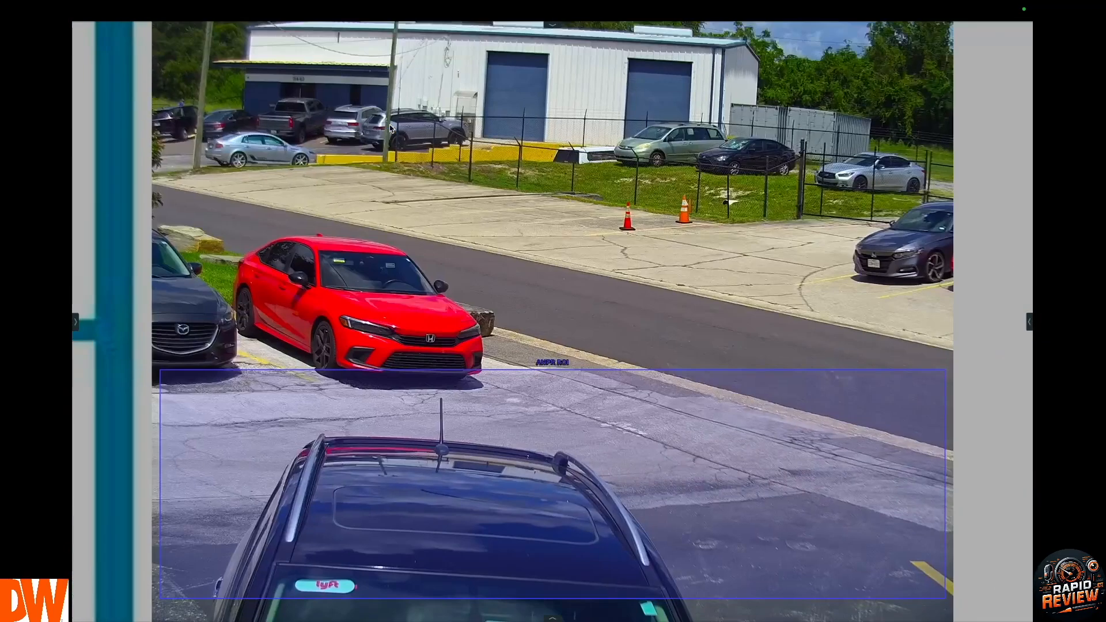
key("Right")
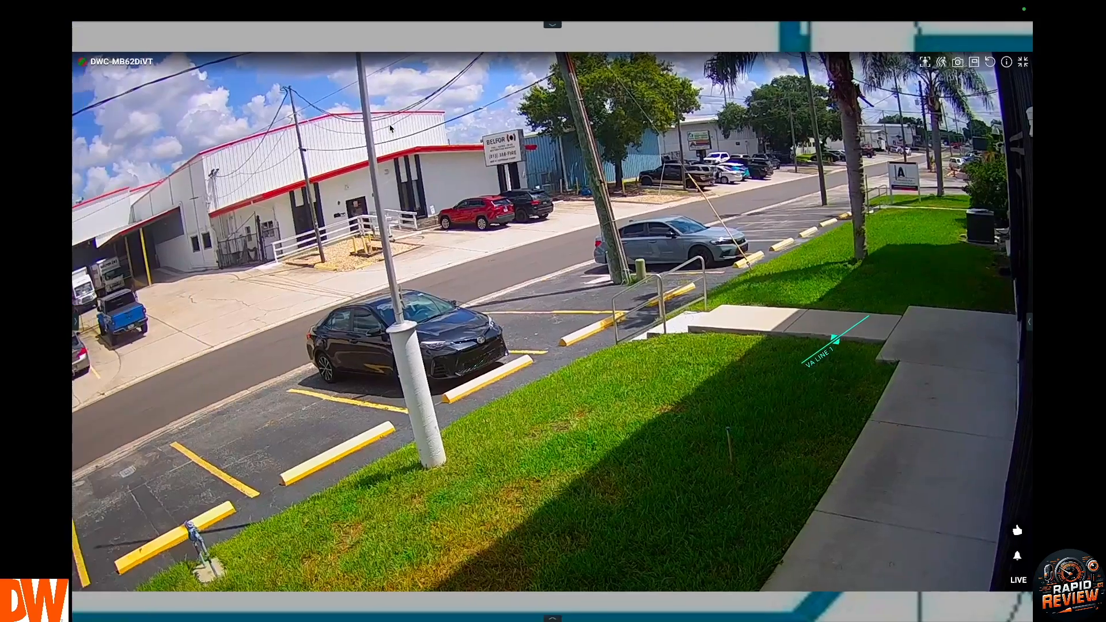
double_click(542, 124)
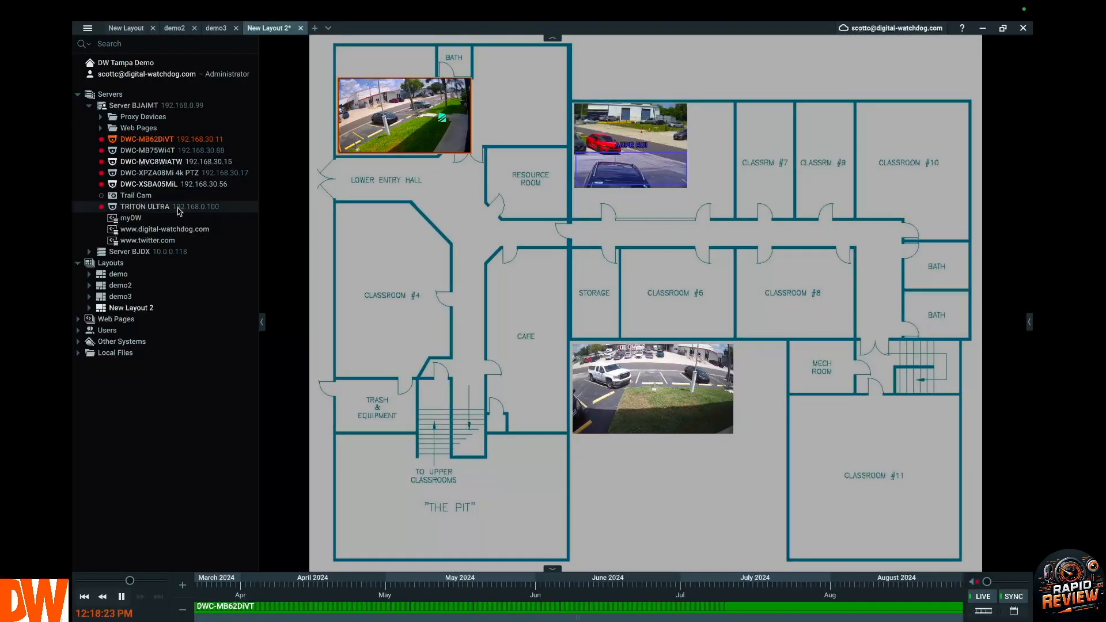
Add the DWC-MB75Wi4T camera to the floor plan and align it with the upper wall of Classroom #10.
mouse_move(160, 144)
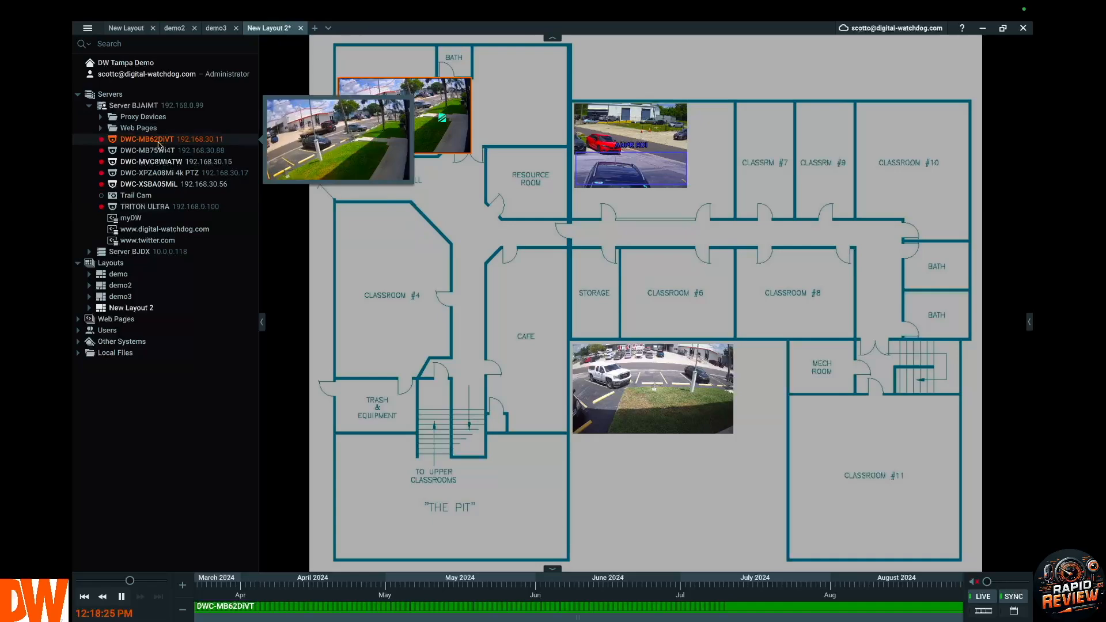
left_click_drag(160, 151, 876, 144)
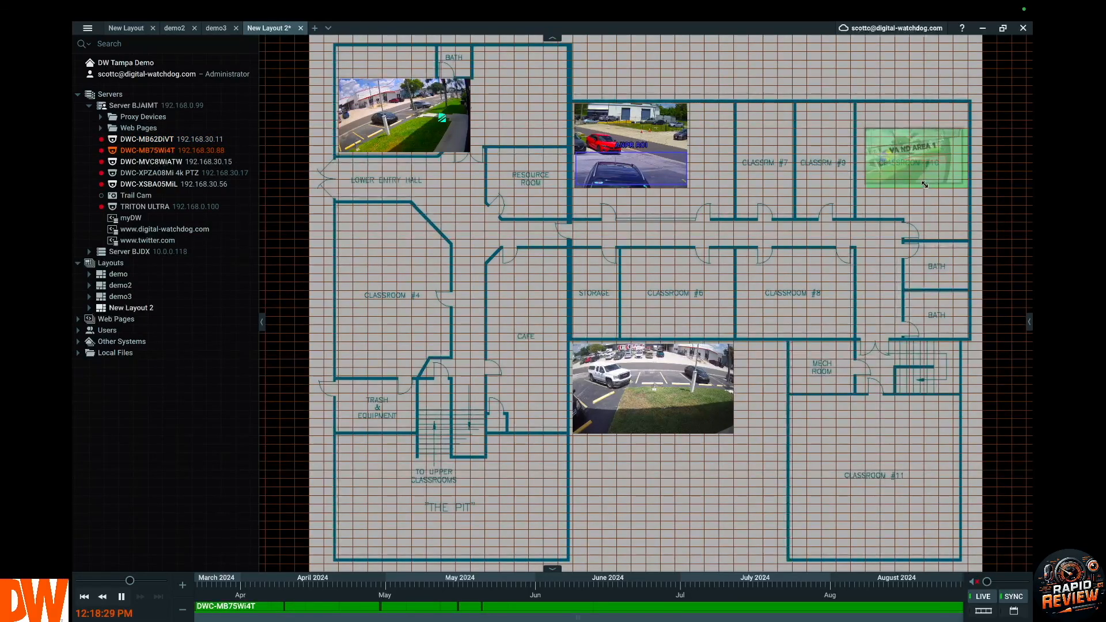
left_click_drag(909, 163, 893, 138)
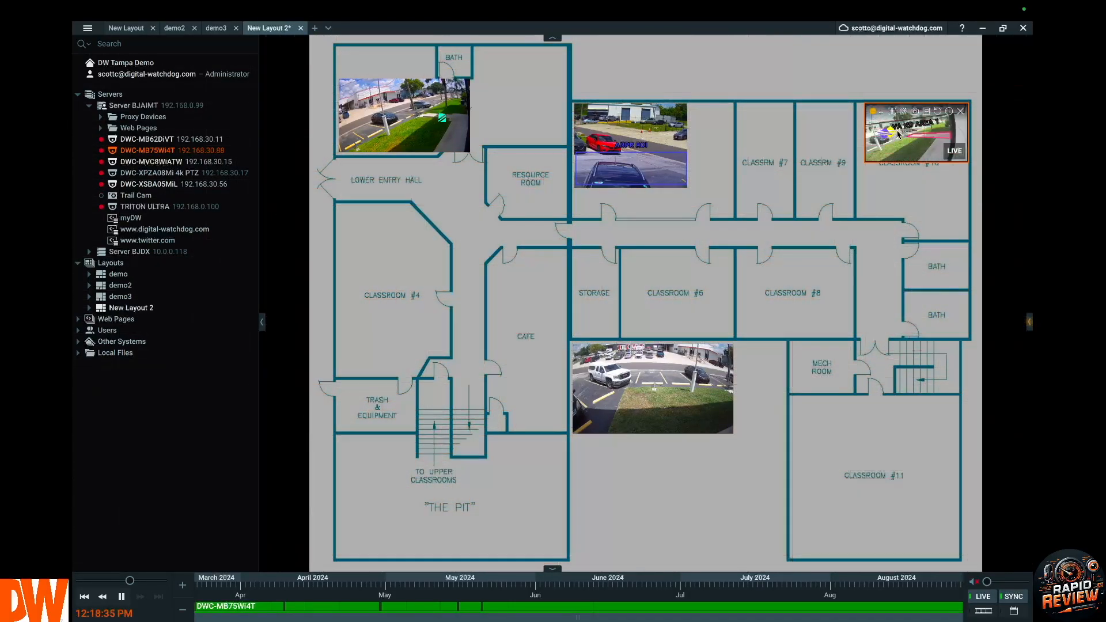
right_click(759, 106)
left_click(823, 164)
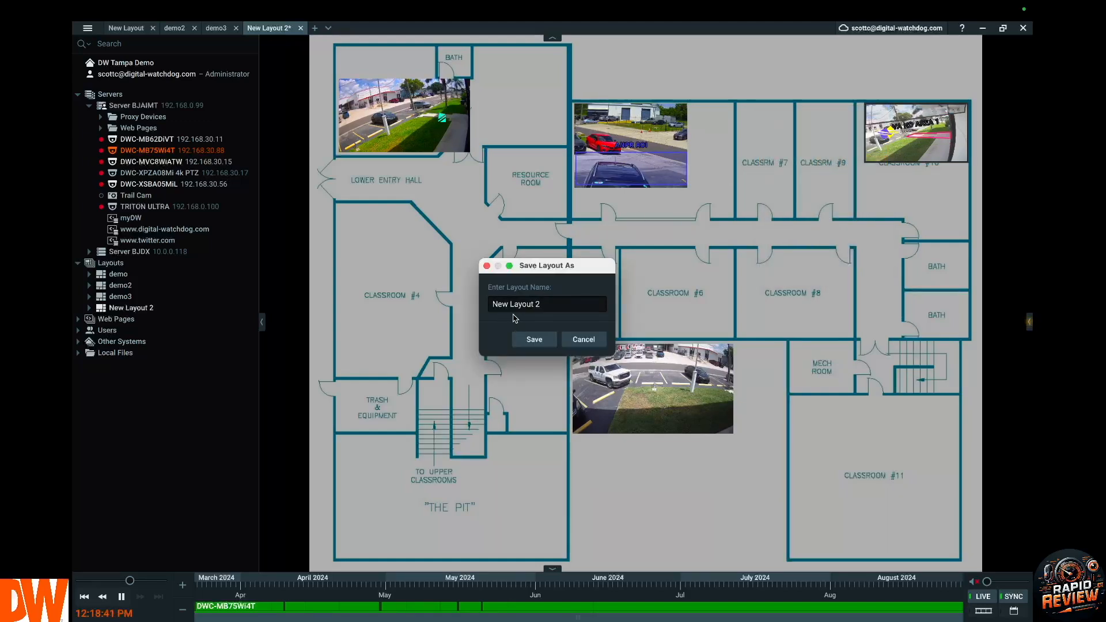
left_click(583, 340)
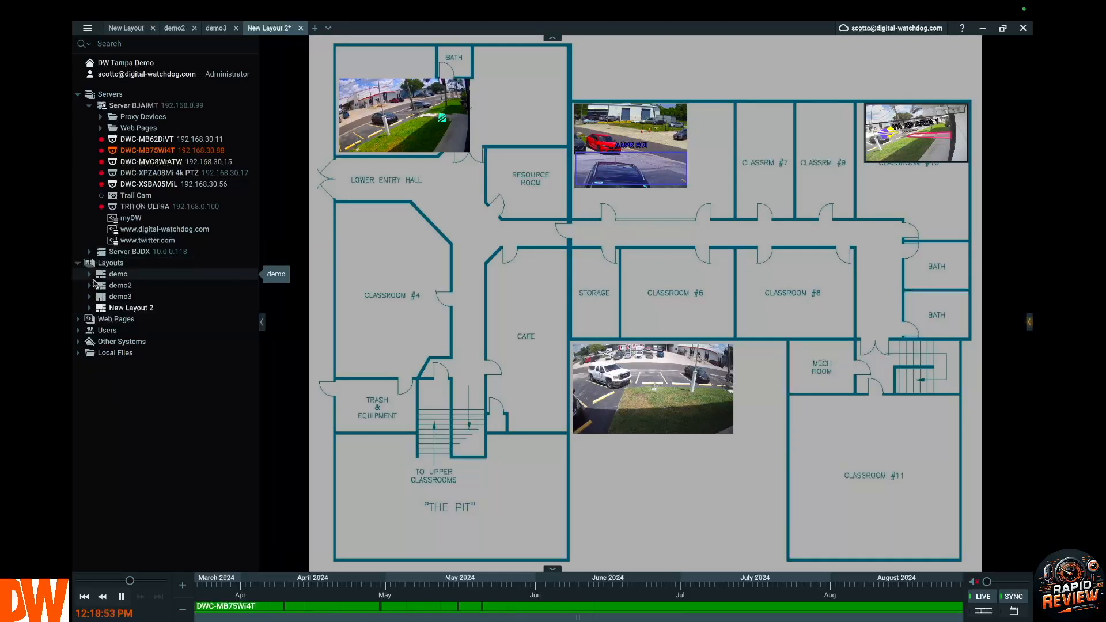
Share the demo3 layout with the administrator account whose entry is already expanded in the list of users.
left_click(79, 334)
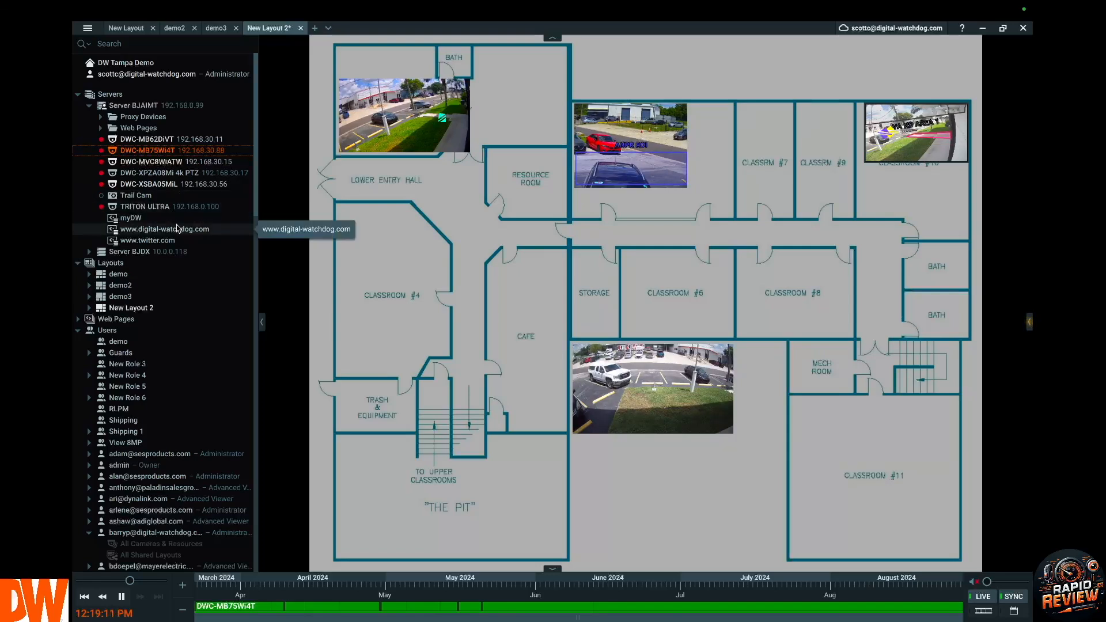
scroll(177, 230, "down", 3)
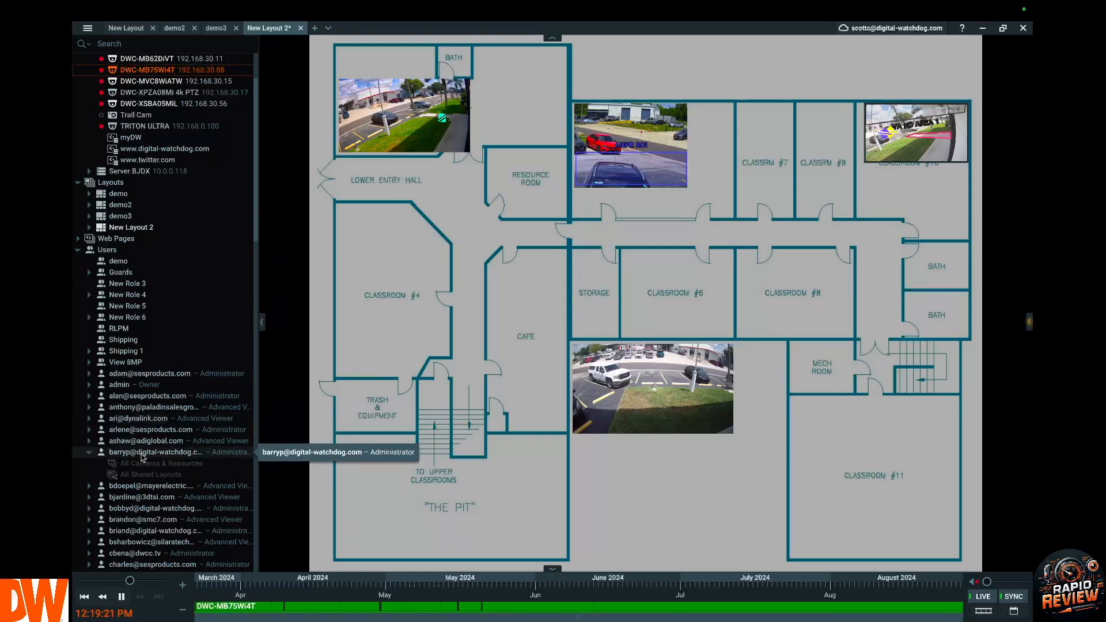
left_click_drag(123, 220, 148, 455)
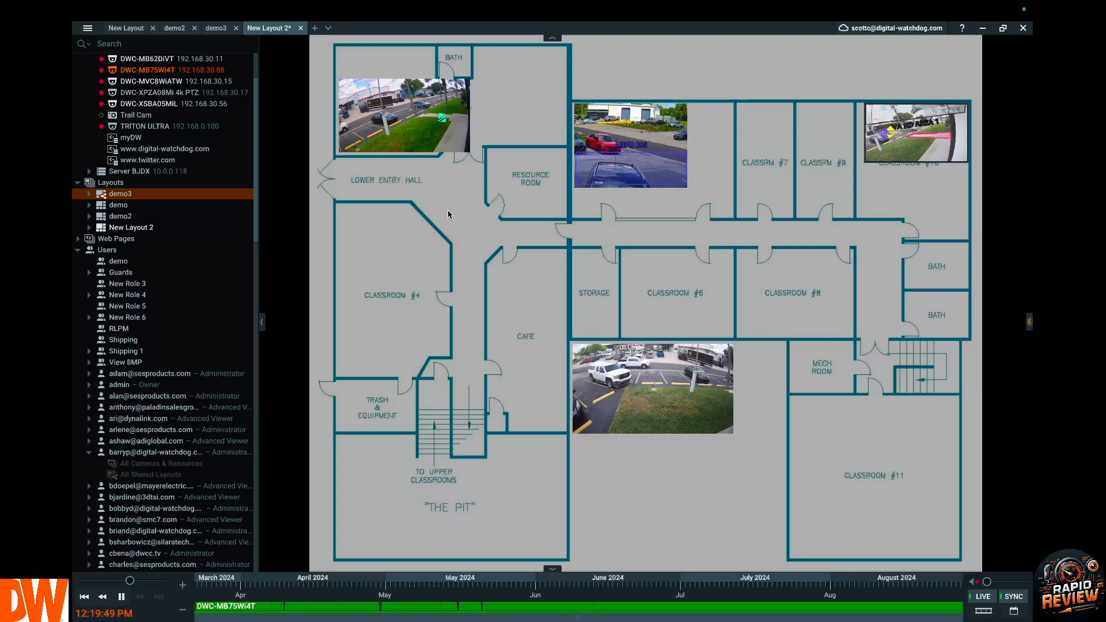
Start a new Cloud user and set its role to Advanced Viewer.
right_click(116, 253)
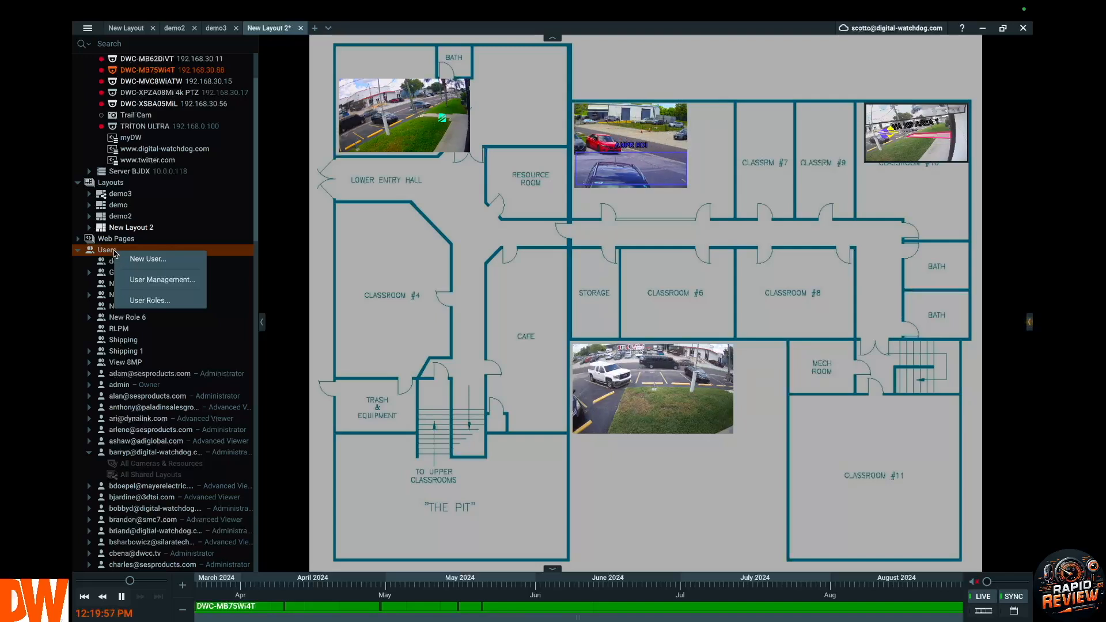
left_click(151, 260)
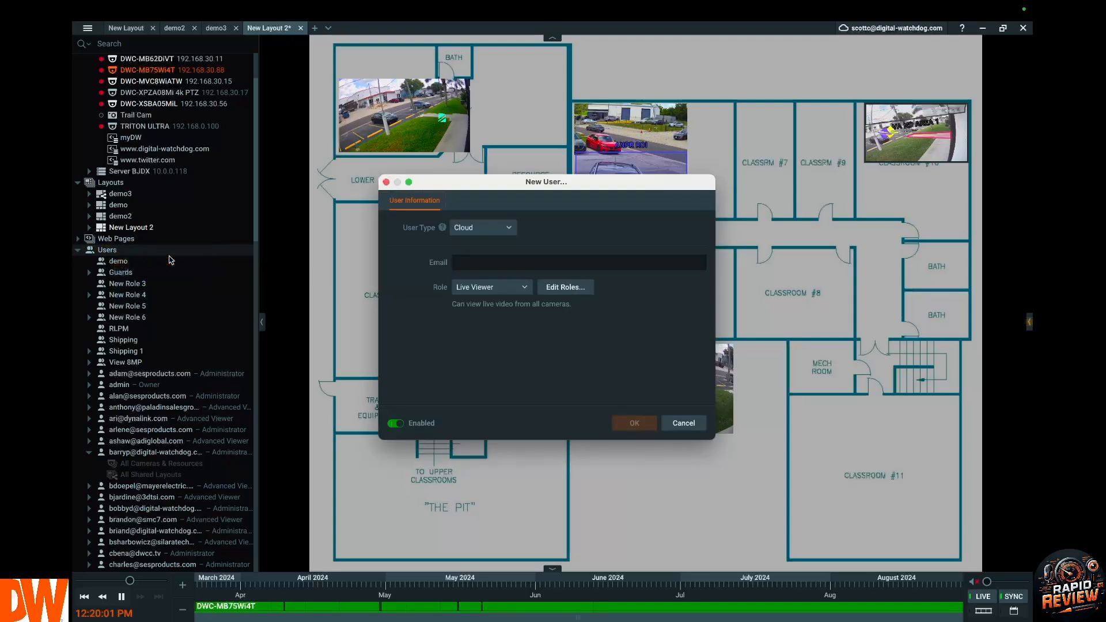
left_click(486, 292)
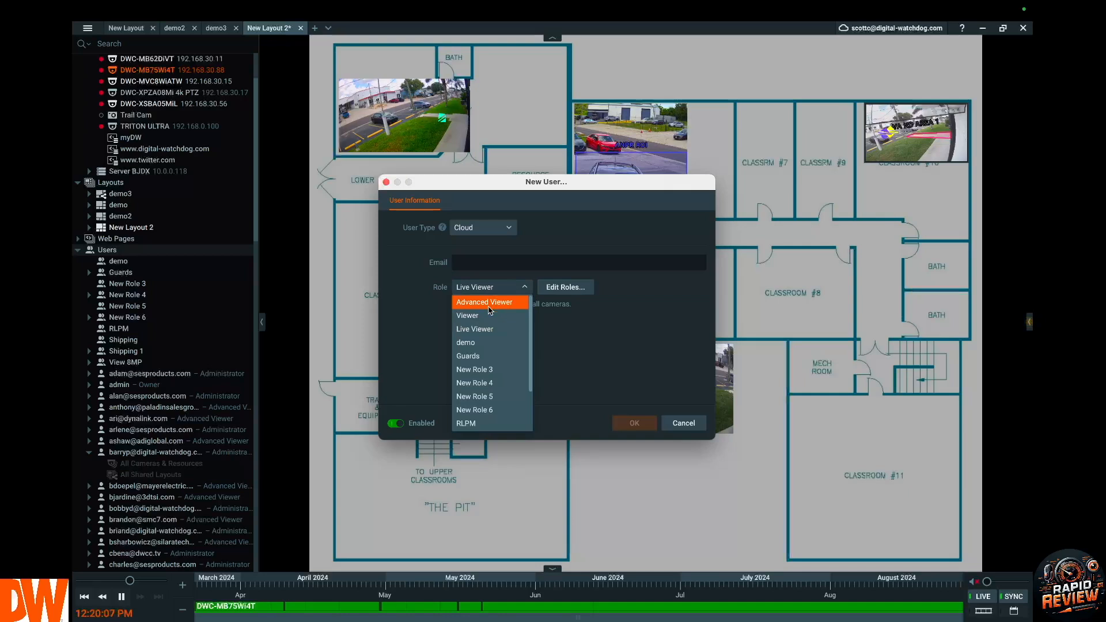
left_click(479, 302)
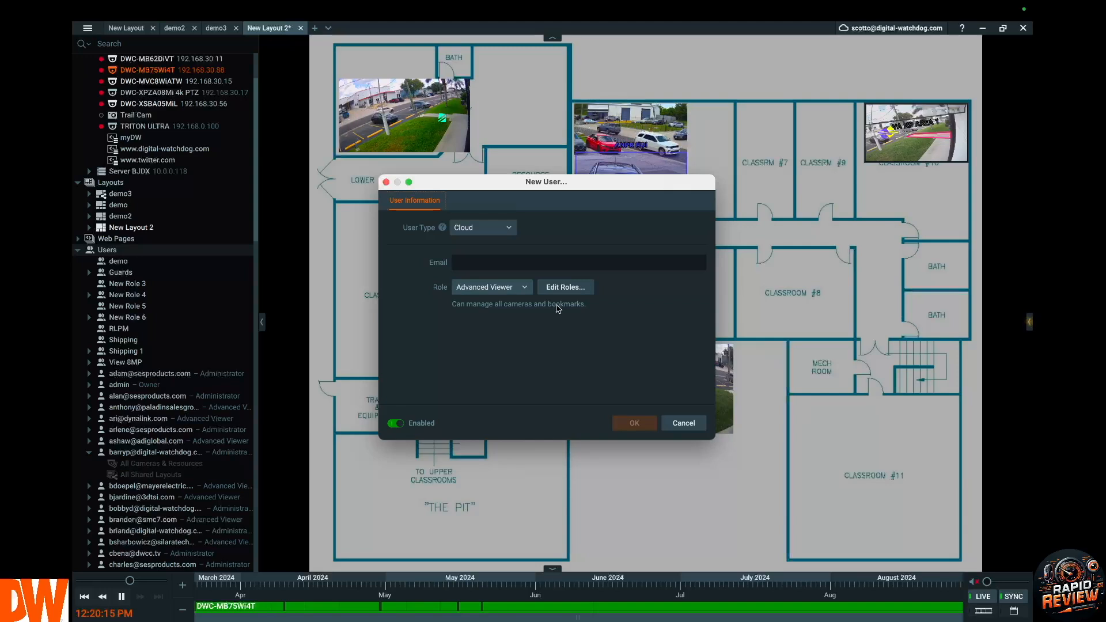
Add a new user role from the new user's role settings and name it demo11.
left_click(570, 293)
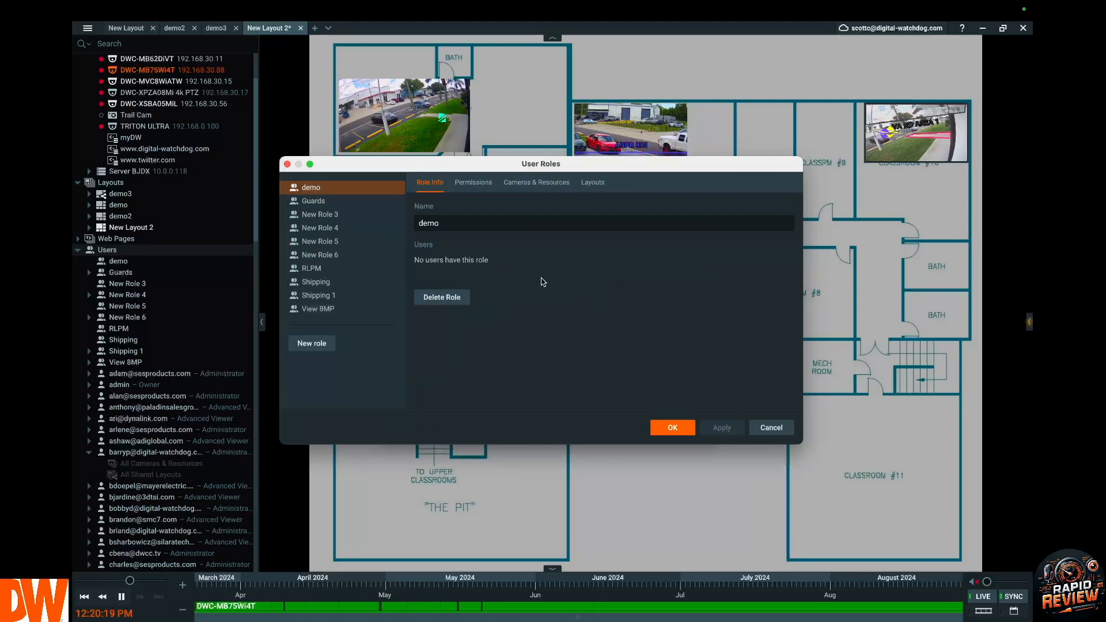
left_click(312, 343)
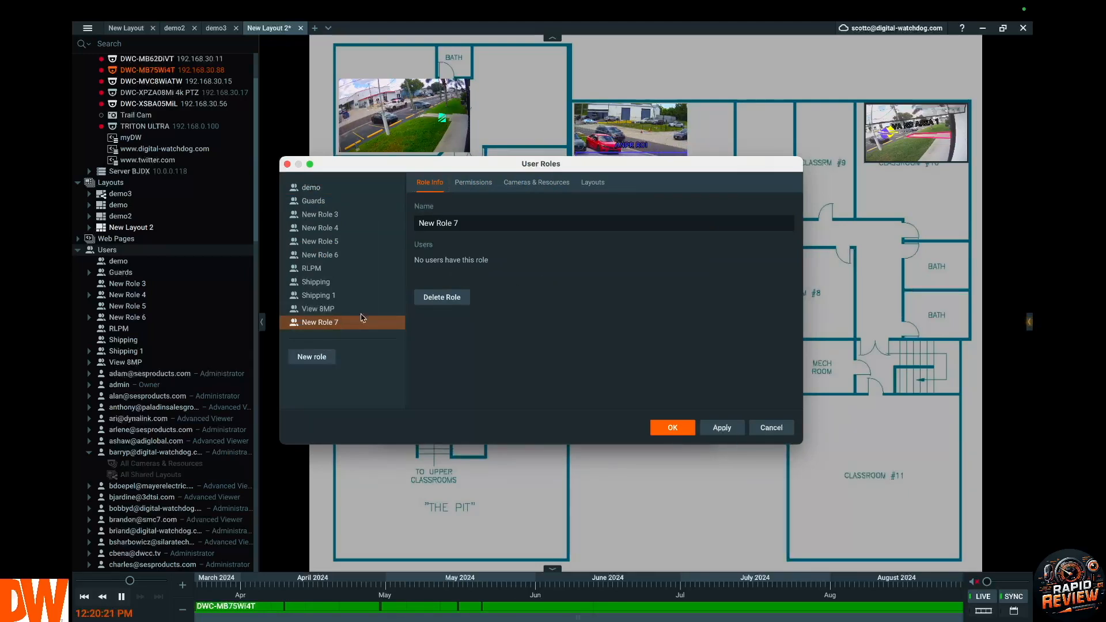
triple_click(459, 225)
key("BackSpace")
type("demo11")
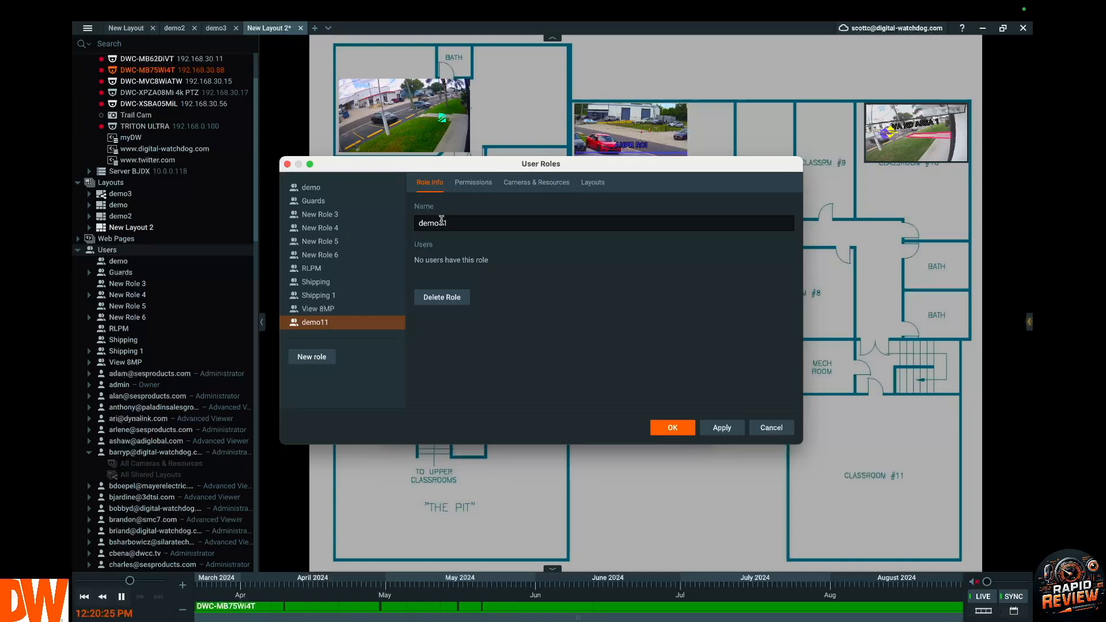
Review the demo11 role's permission and camera options, and save the role with access to the demo and demo2 layouts.
left_click(475, 184)
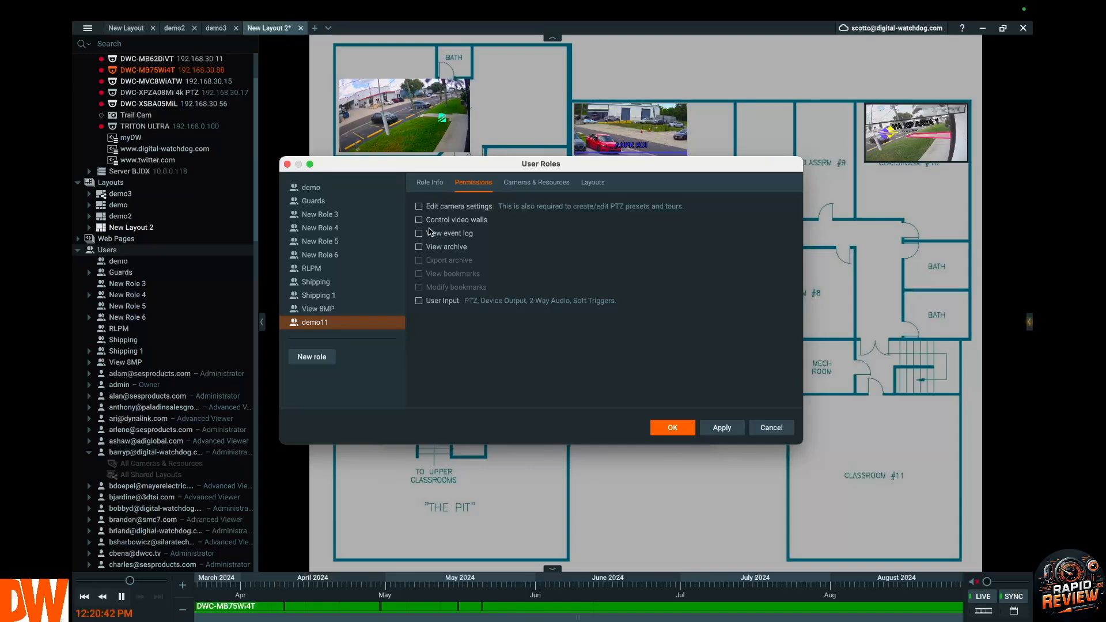
left_click(536, 183)
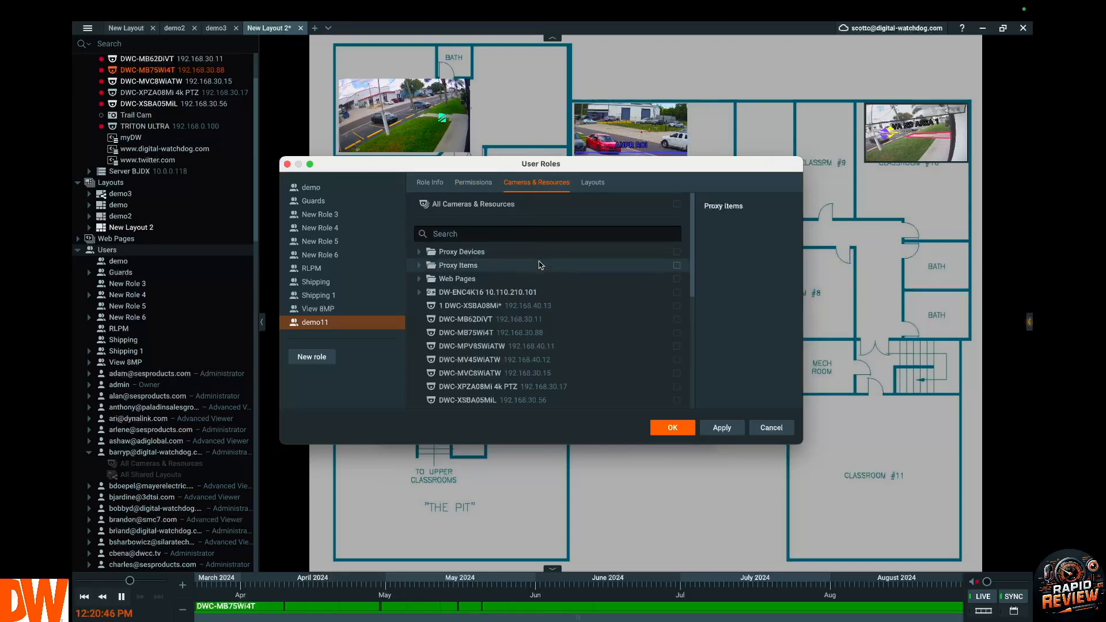
scroll(533, 299, "down", 5)
scroll(530, 321, "up", 5)
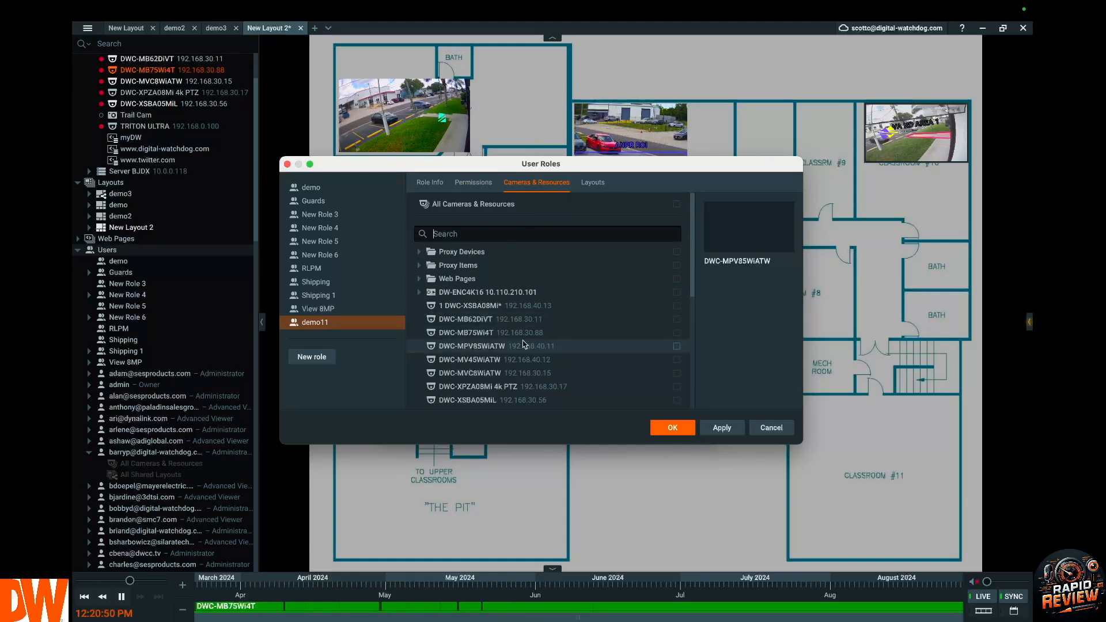
left_click(598, 184)
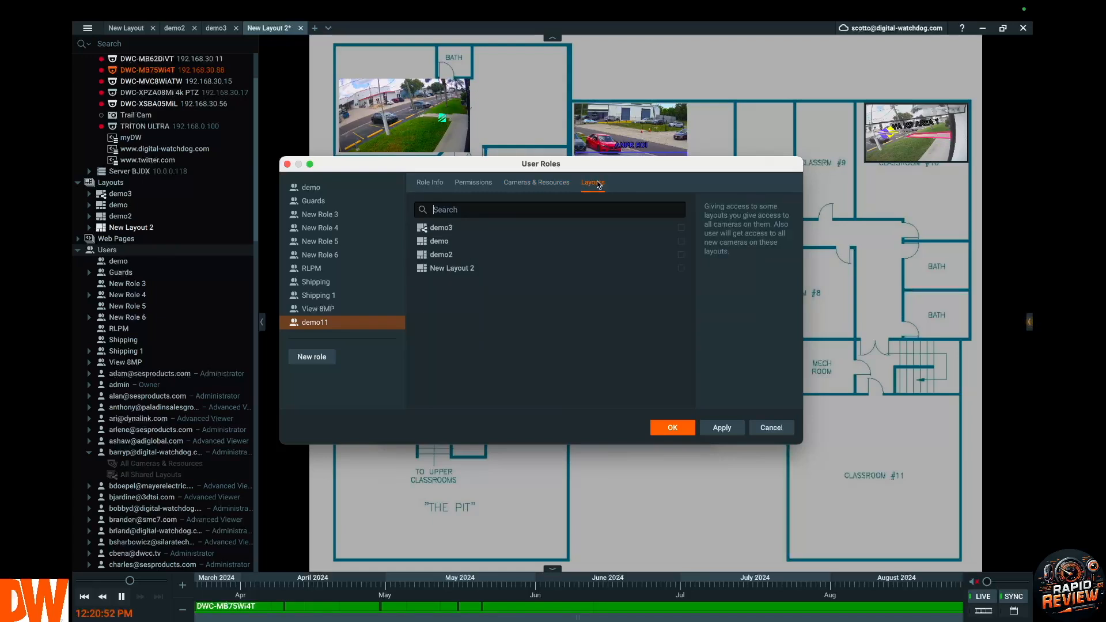
left_click(681, 241)
left_click(681, 254)
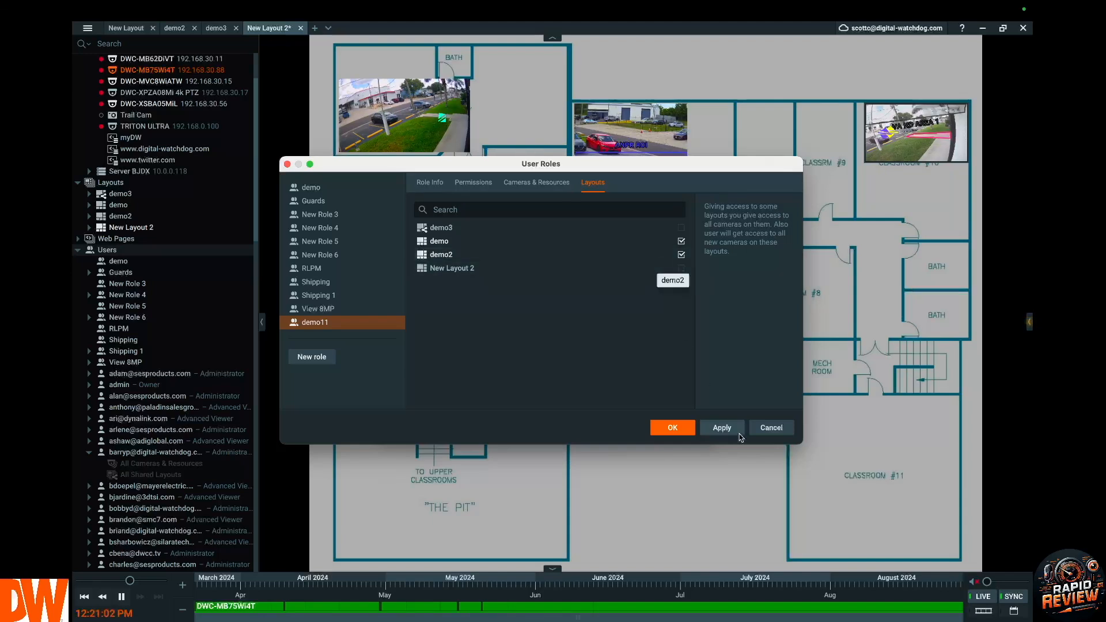
left_click(721, 429)
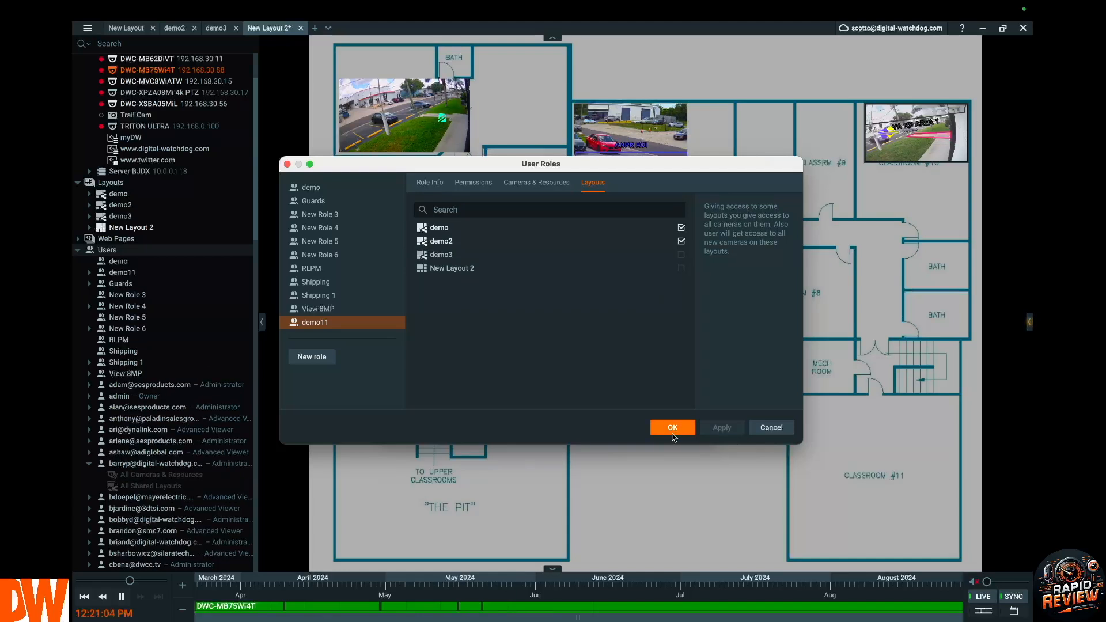
left_click(672, 432)
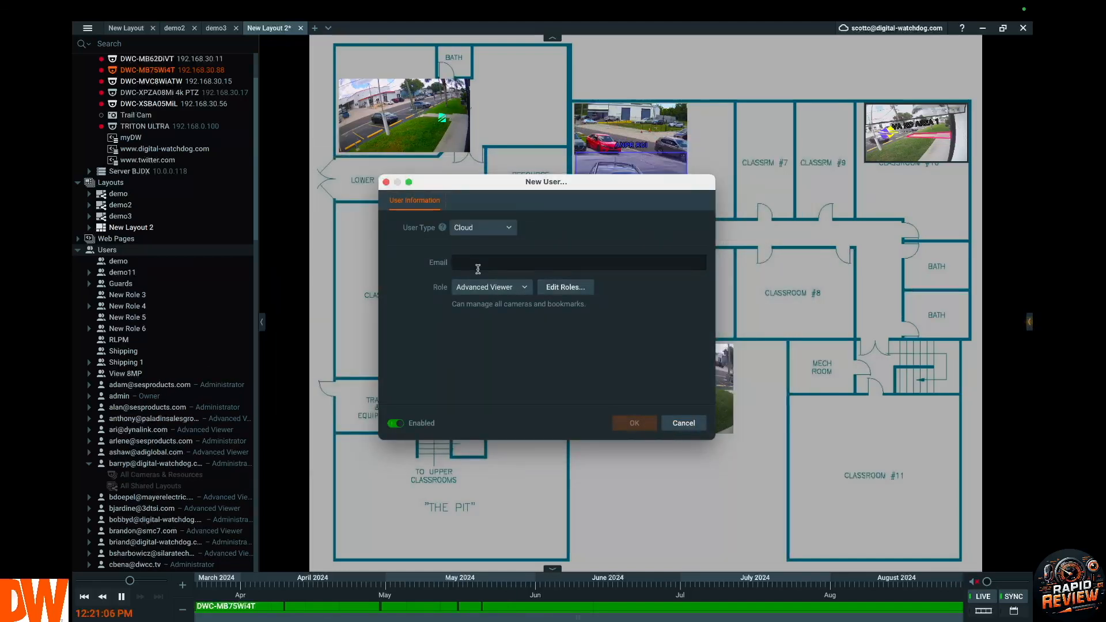
Fill in the new Cloud user's email with placeholder text and assign the demo11 role to the user.
left_click(491, 288)
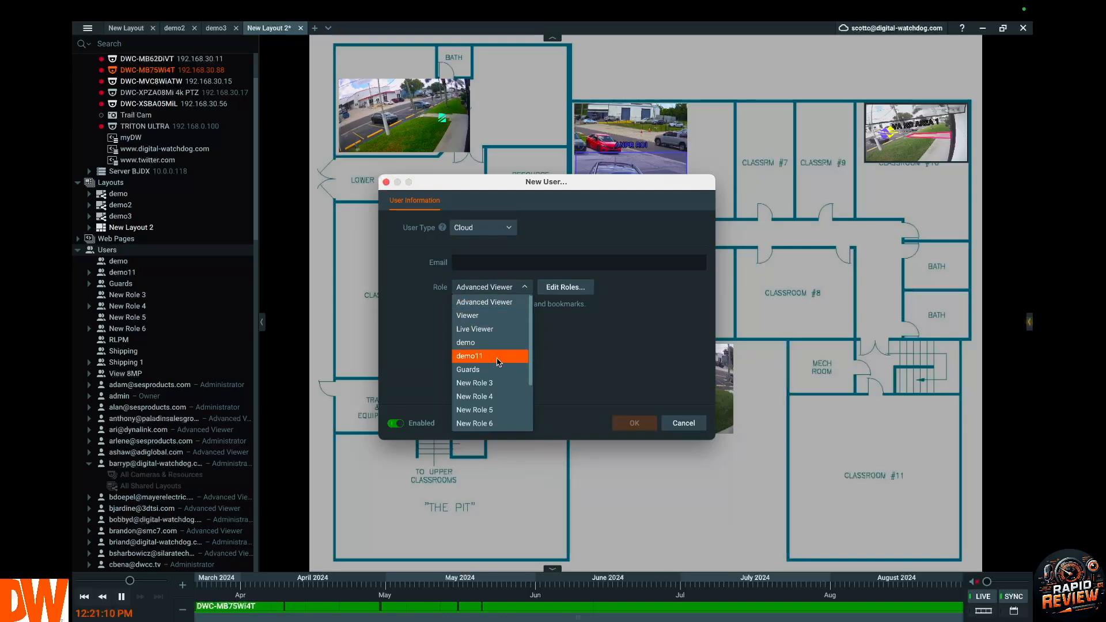
left_click(495, 268)
left_click(494, 268)
type("gdfgdfgdd")
type("dfgdsgdsfgdfg")
left_click(494, 300)
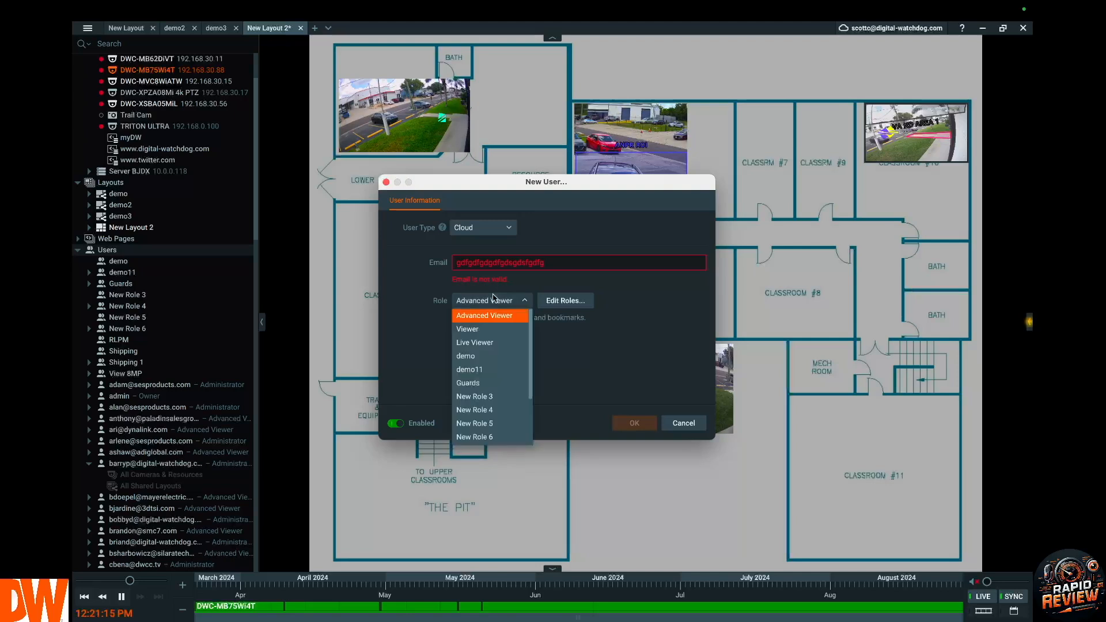
left_click(482, 369)
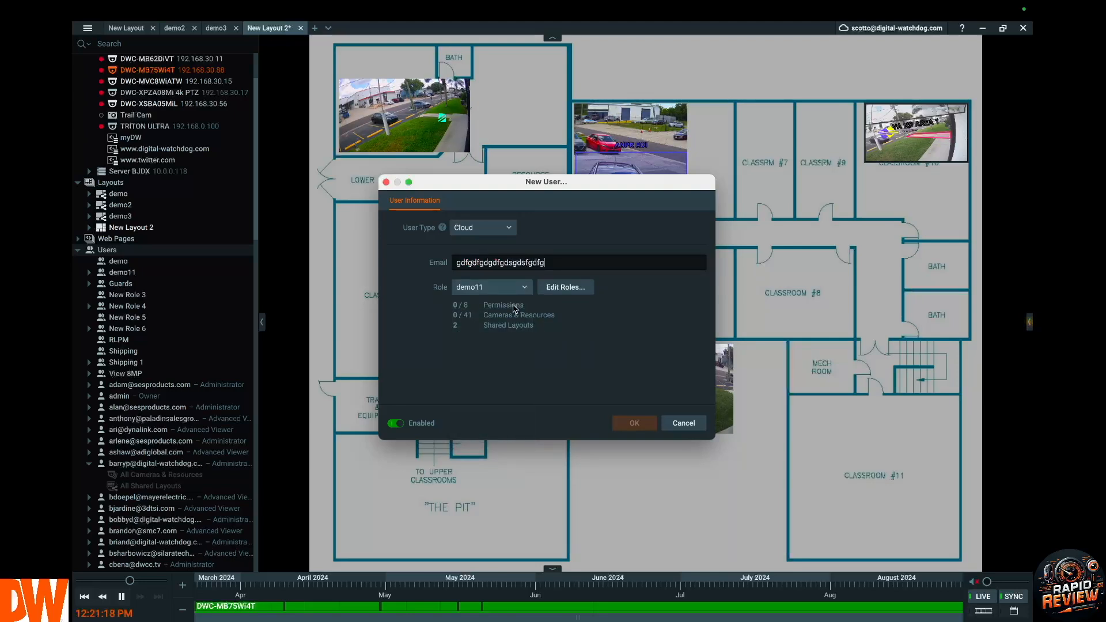